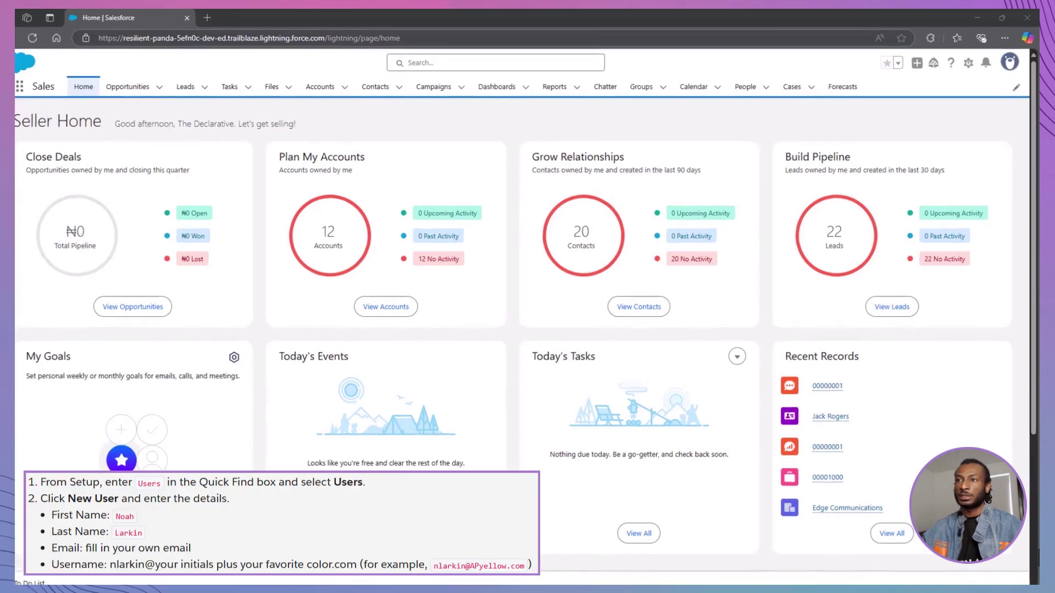
# Step: Go to the Users list in Setup and begin creating a new user
pyautogui.click(968, 64)
pyautogui.click(951, 98)
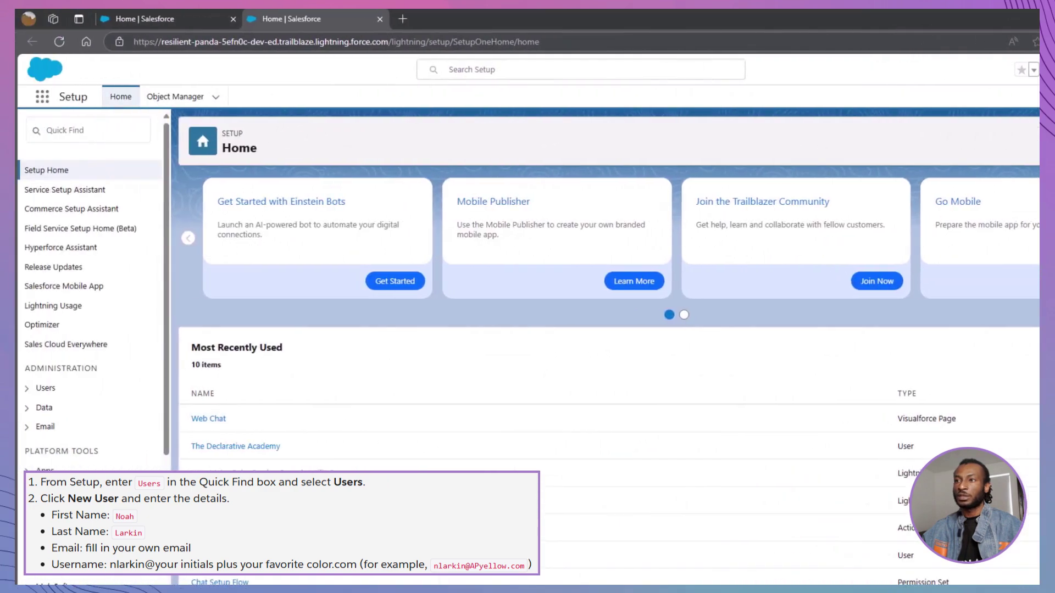
pyautogui.click(69, 132)
pyautogui.write('Users')
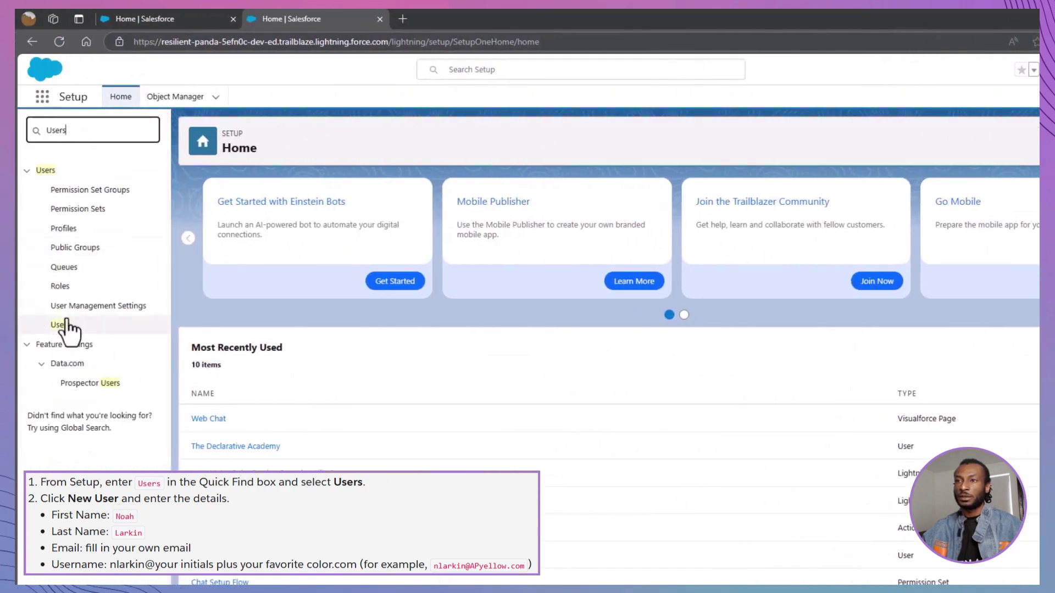
pyautogui.click(41, 324)
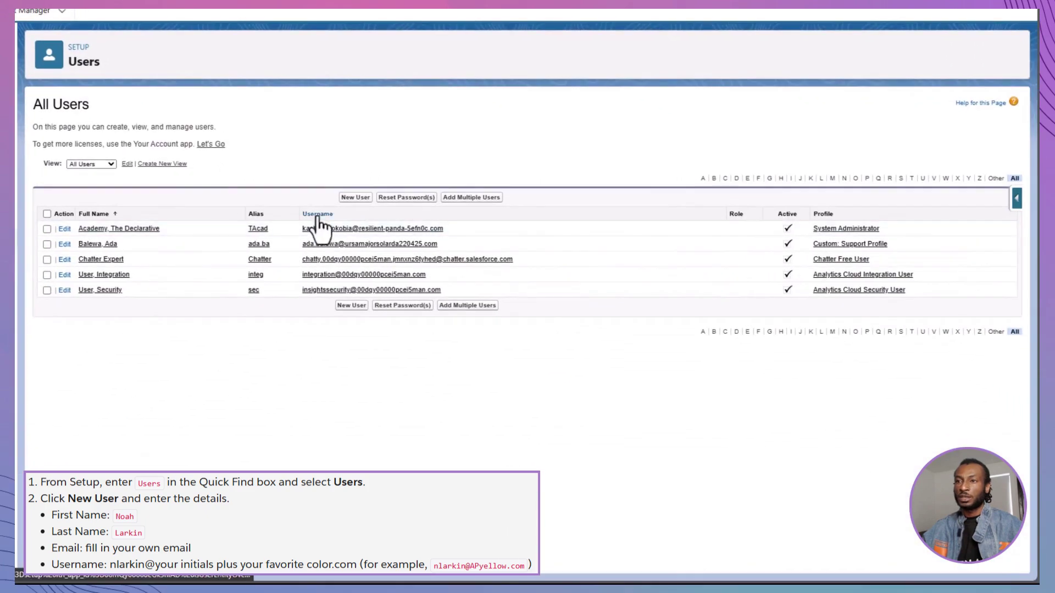
pyautogui.click(354, 197)
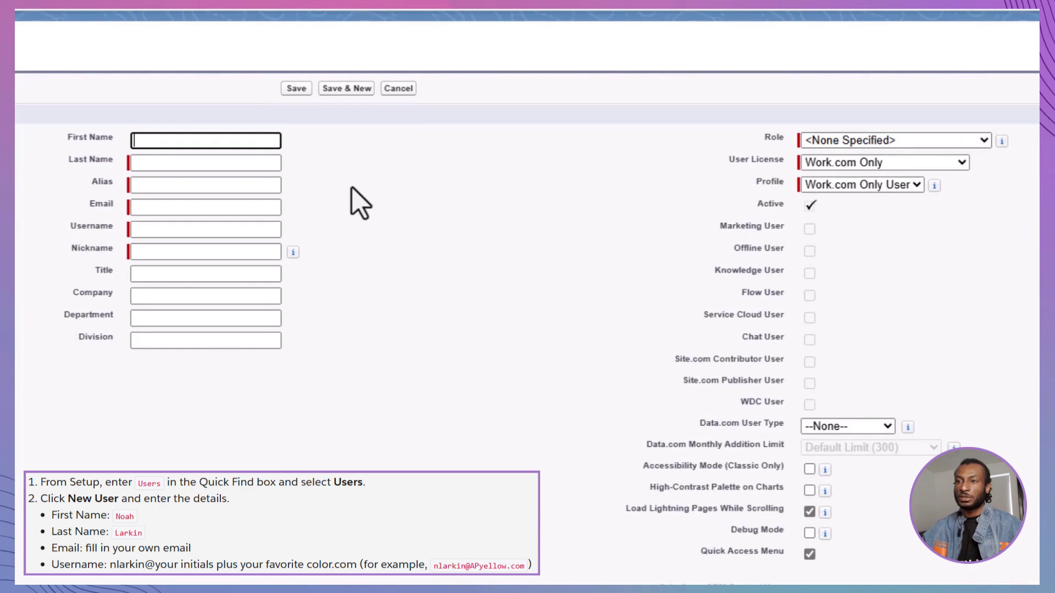
# Step: Enter the new user's first and last name, email address and username
pyautogui.press('Tab')
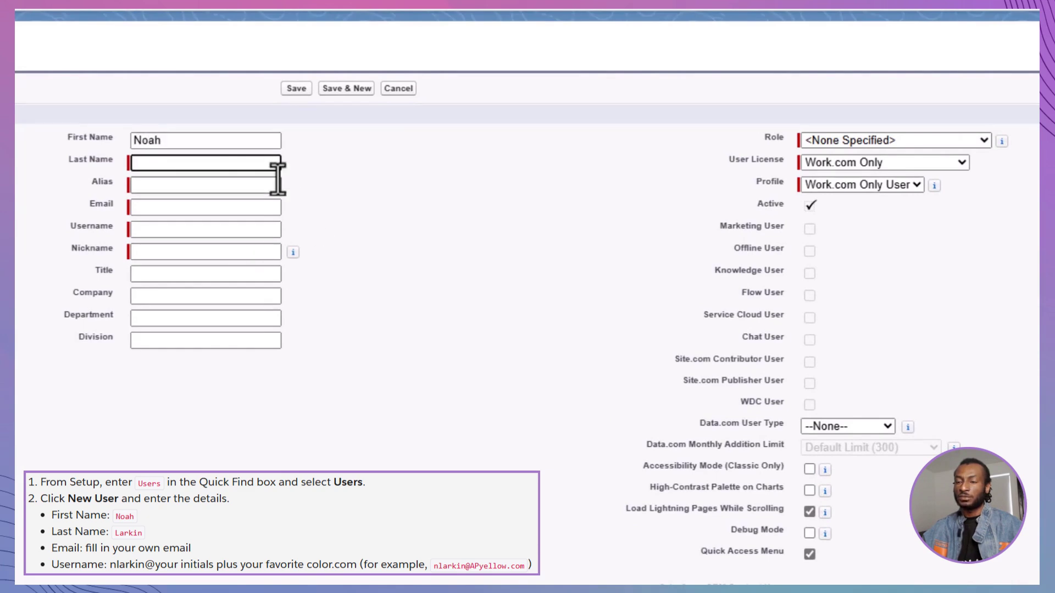
pyautogui.press('Tab')
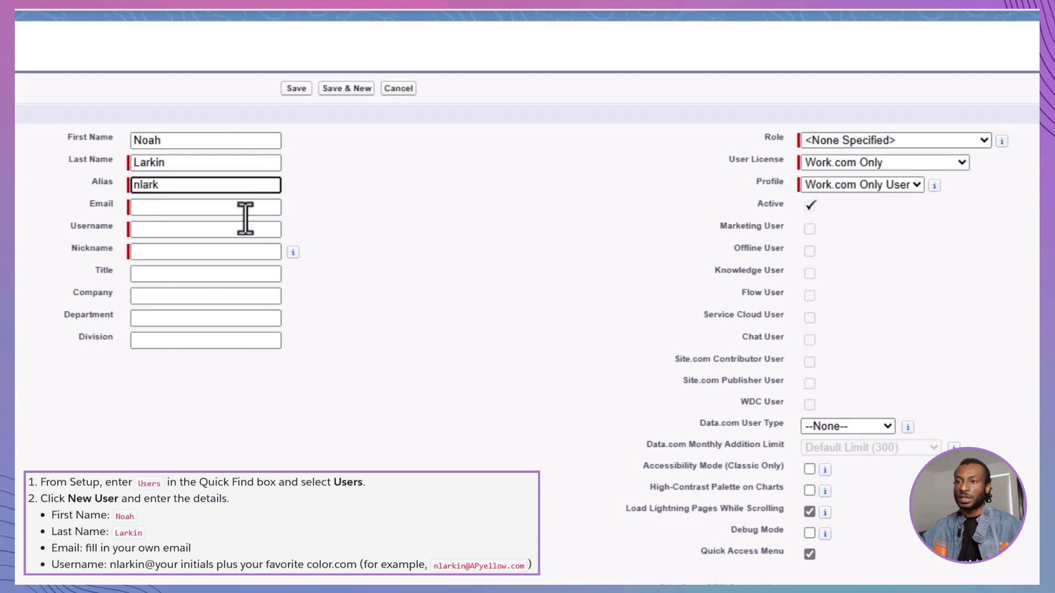
pyautogui.click(242, 212)
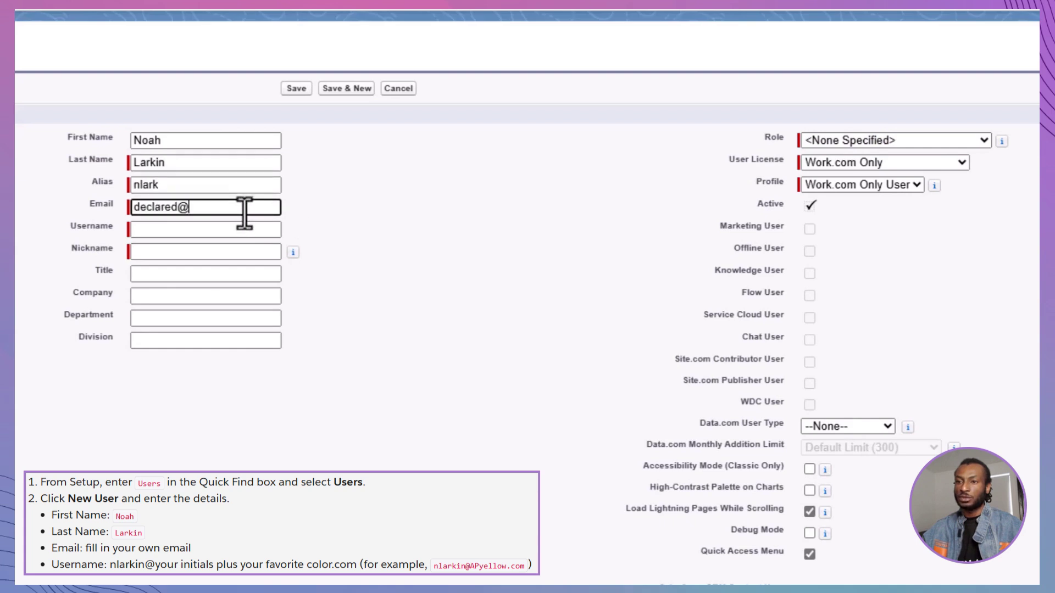
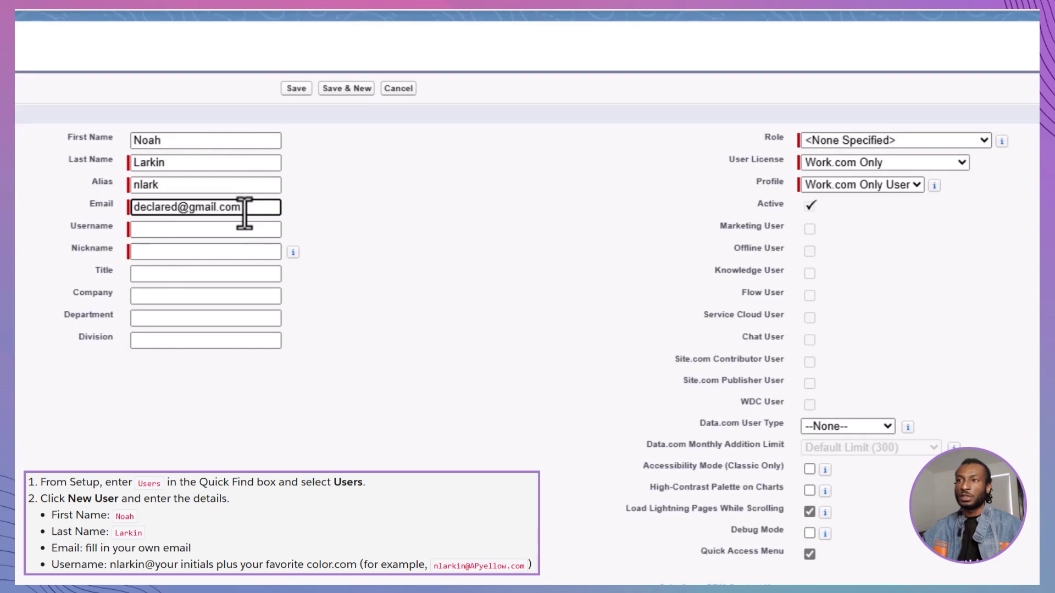
pyautogui.click(229, 235)
pyautogui.press('Home')
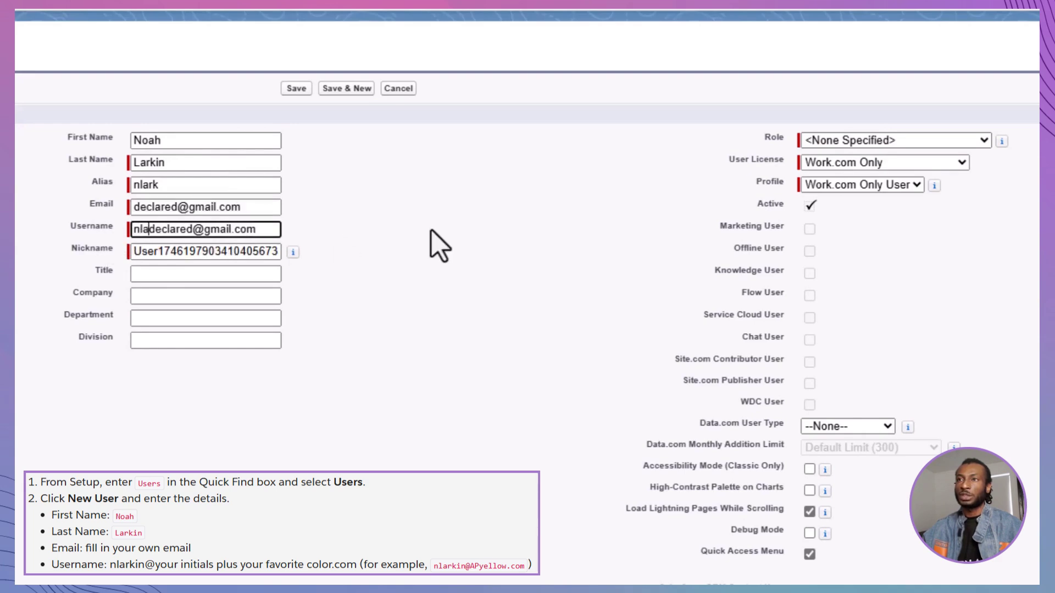
# Step: Give the user the Salesforce Platform license and Customer Support, North America role, then save
pyautogui.click(434, 244)
pyautogui.click(851, 164)
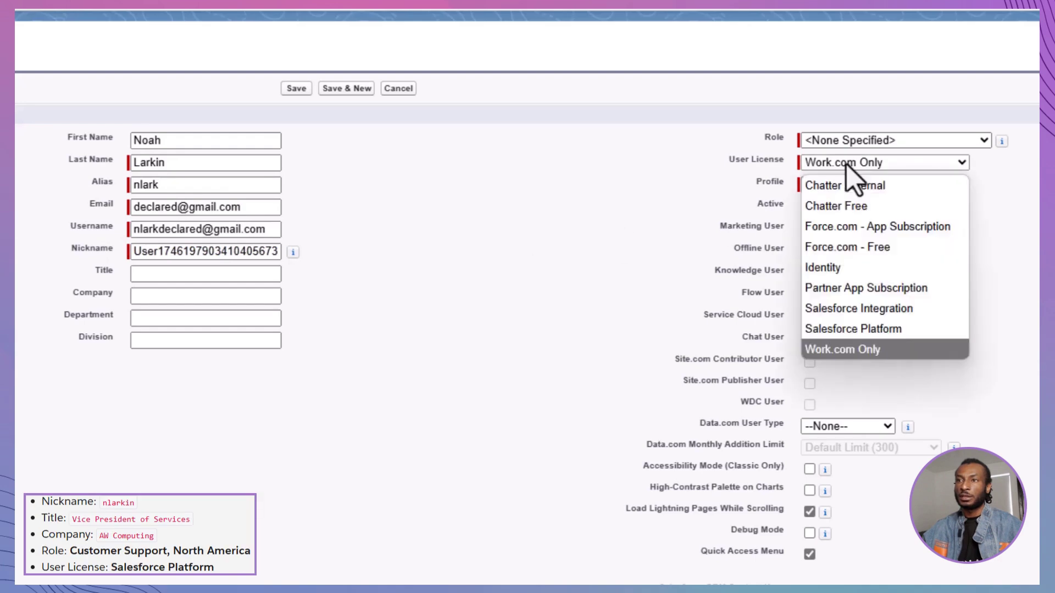
pyautogui.click(863, 328)
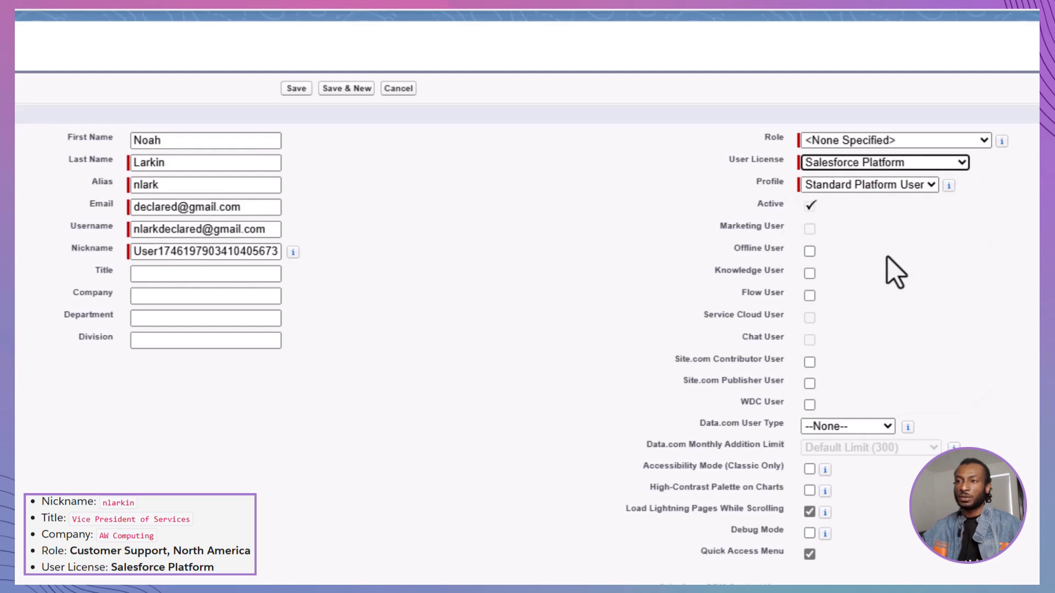
pyautogui.click(879, 141)
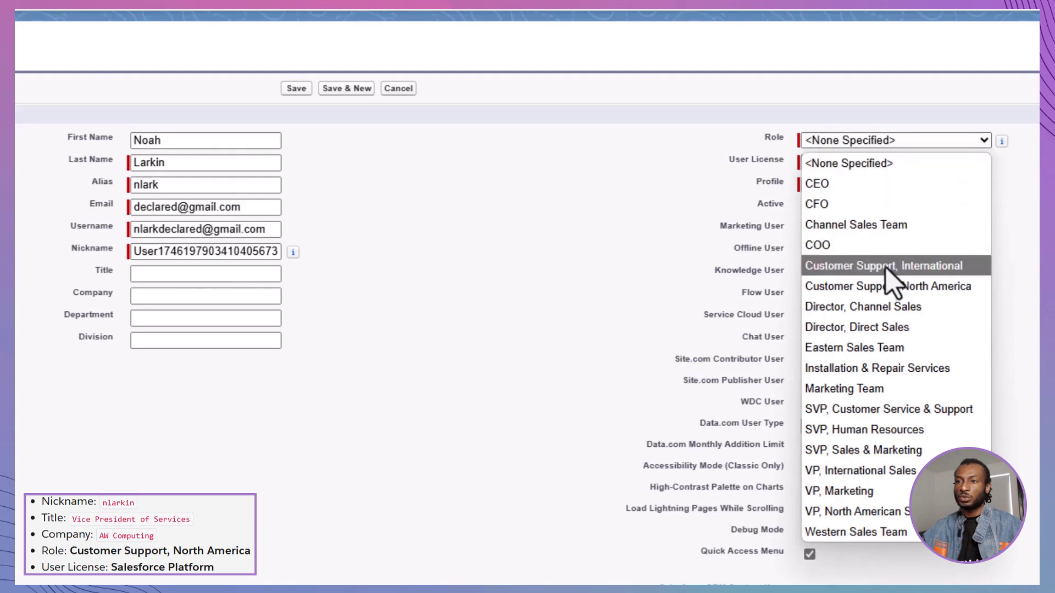
pyautogui.click(888, 288)
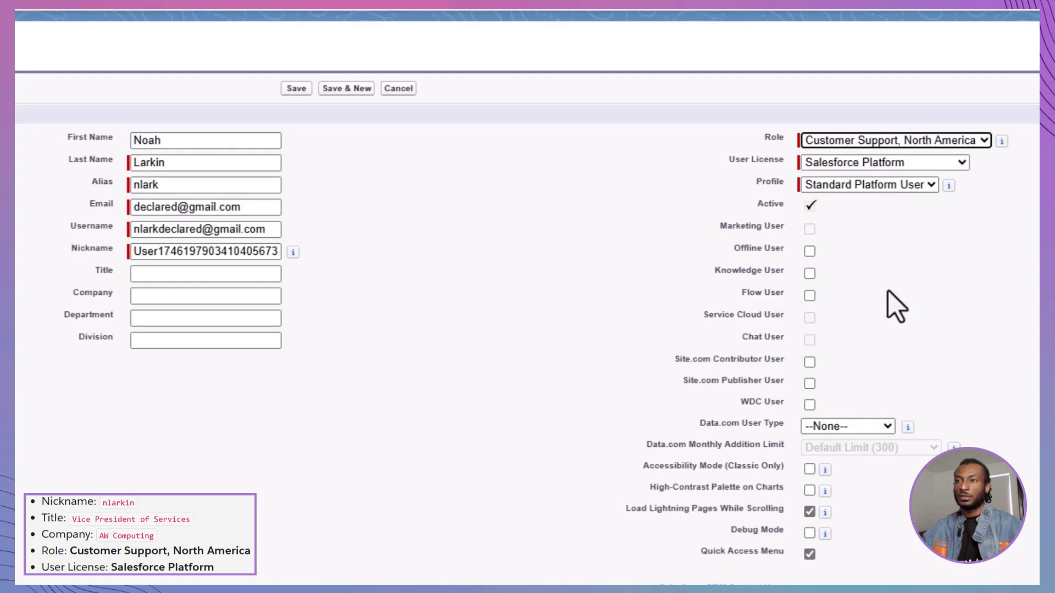
pyautogui.click(303, 90)
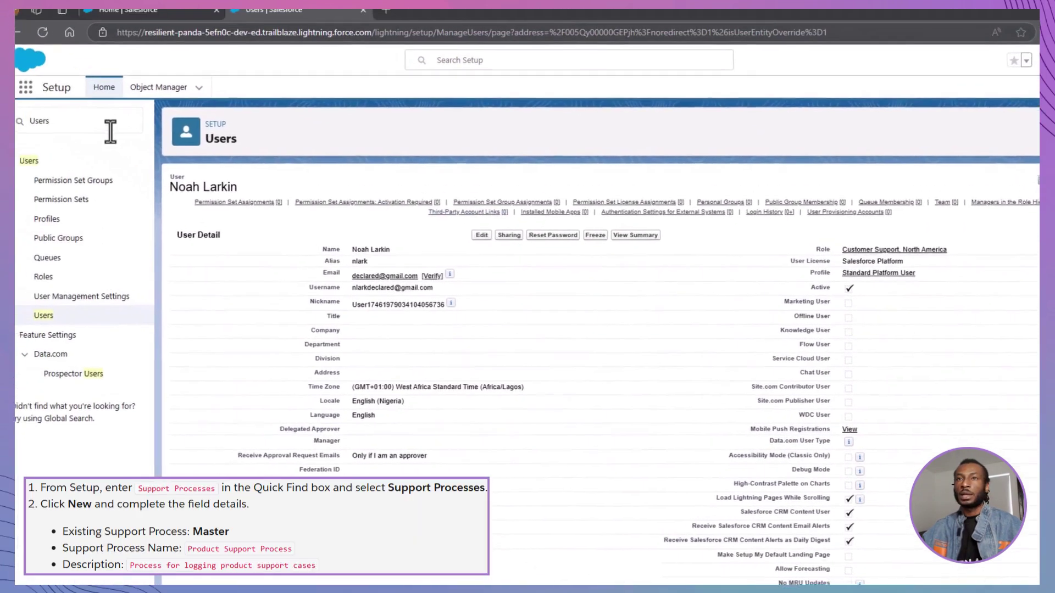
# Step: Search Setup for 'Support' and start a new support process
pyautogui.click(110, 132)
pyautogui.press('BackSpace')
pyautogui.press('BackSpace')
pyautogui.press('BackSpace')
pyautogui.press('BackSpace')
pyautogui.press('BackSpace')
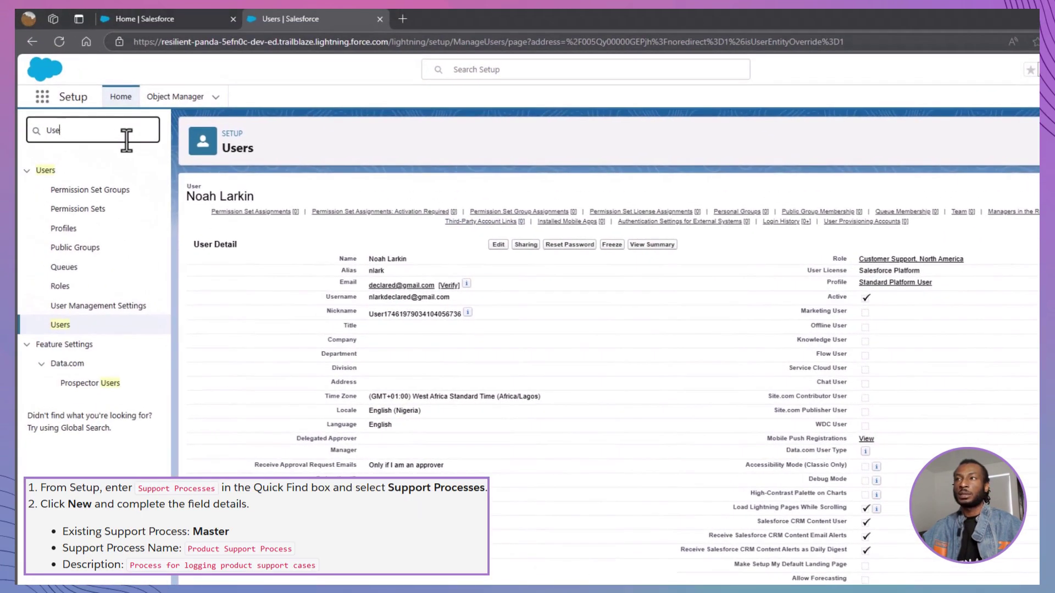
pyautogui.write('Support')
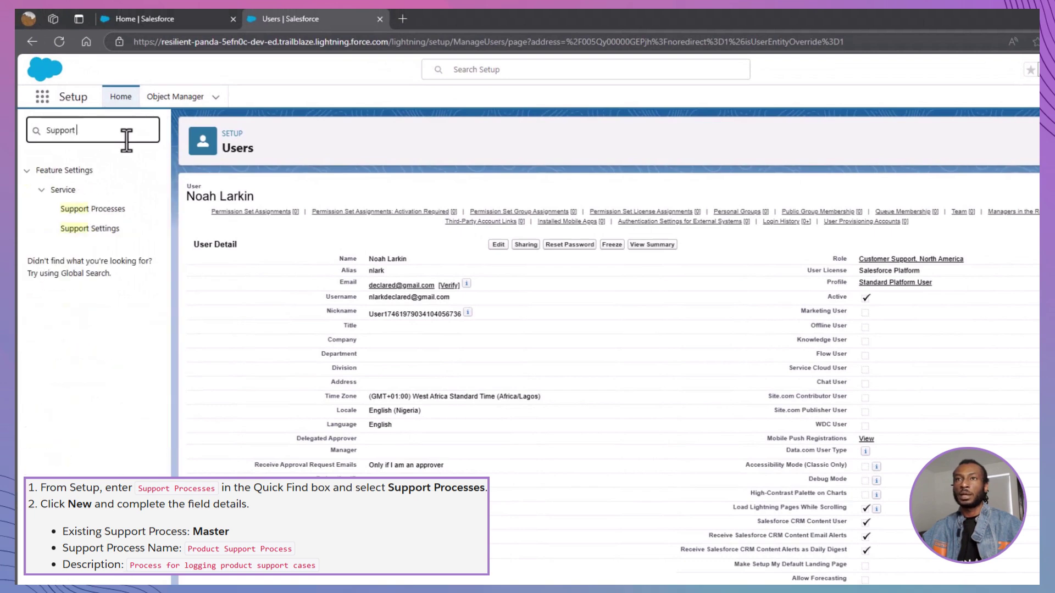
pyautogui.click(93, 210)
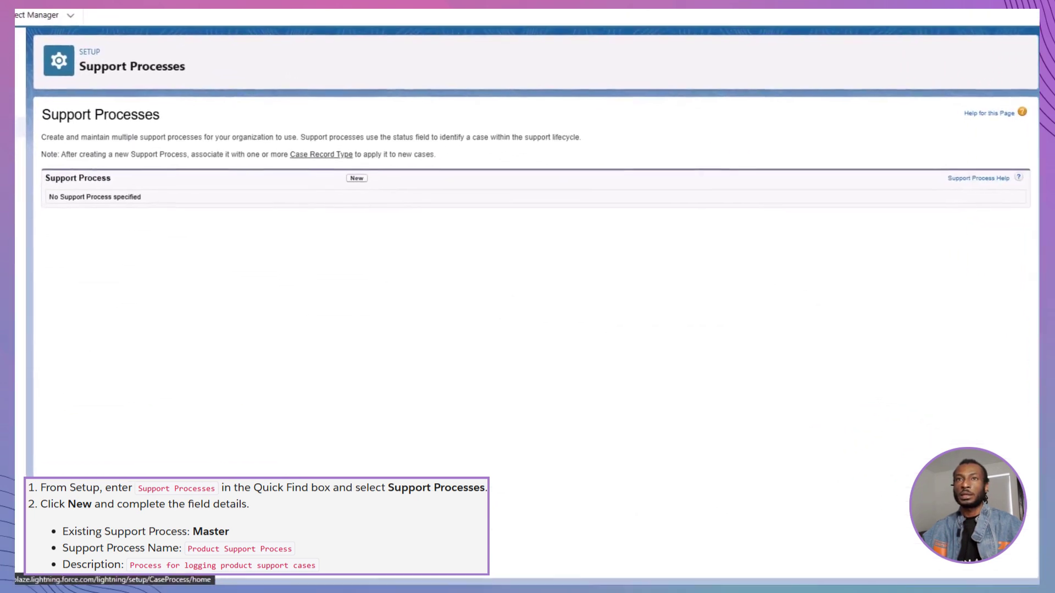
pyautogui.click(348, 174)
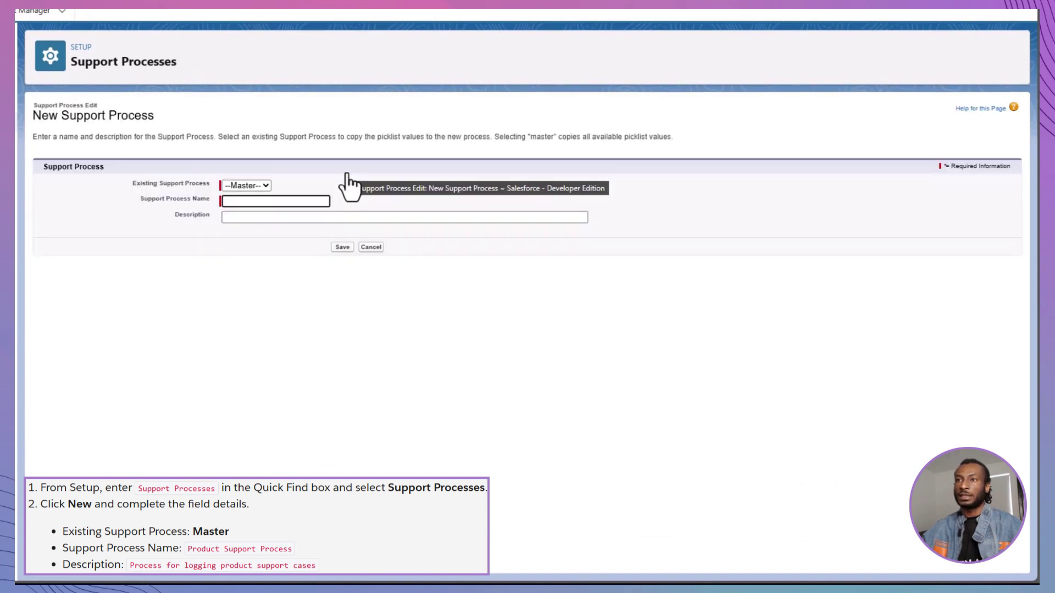
# Step: Base it on Master as Product Support Process, described 'Process for logging product support cases', and save
pyautogui.click(259, 186)
pyautogui.click(271, 196)
pyautogui.click(292, 200)
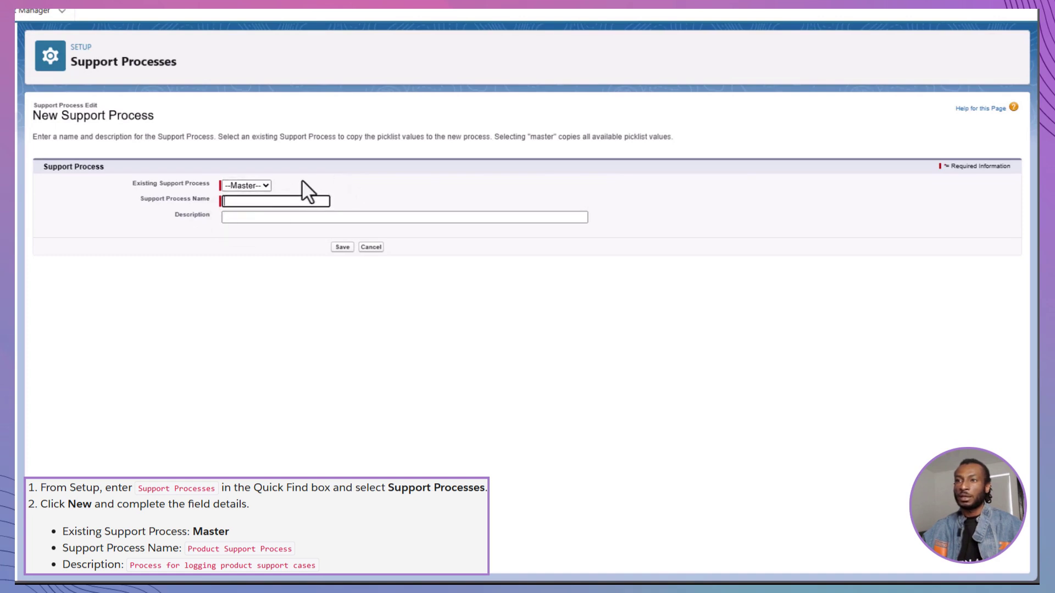
pyautogui.write('Product Support Process')
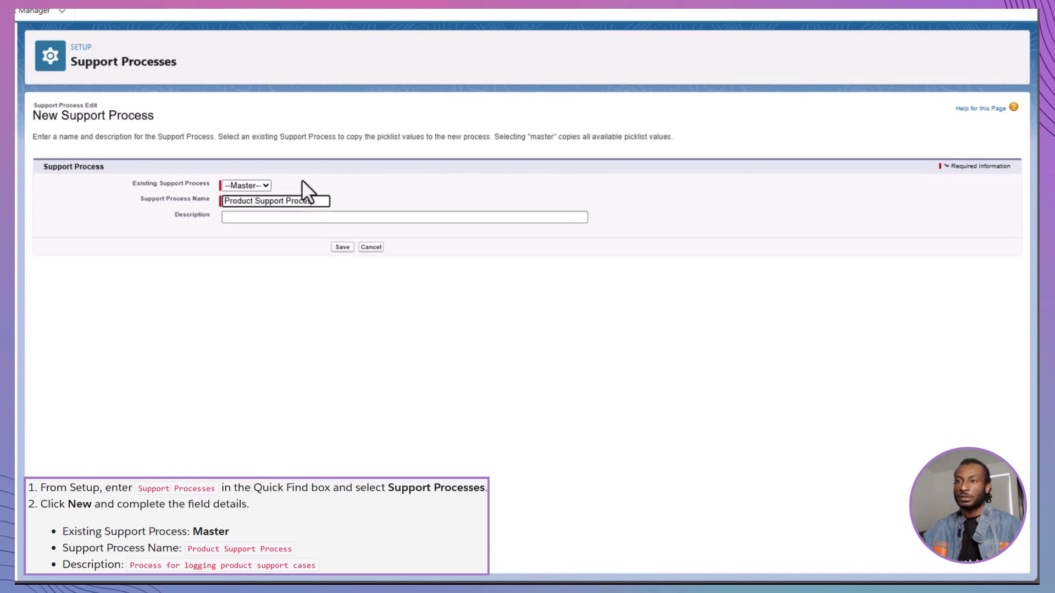
pyautogui.click(299, 218)
pyautogui.write('Process for loggi')
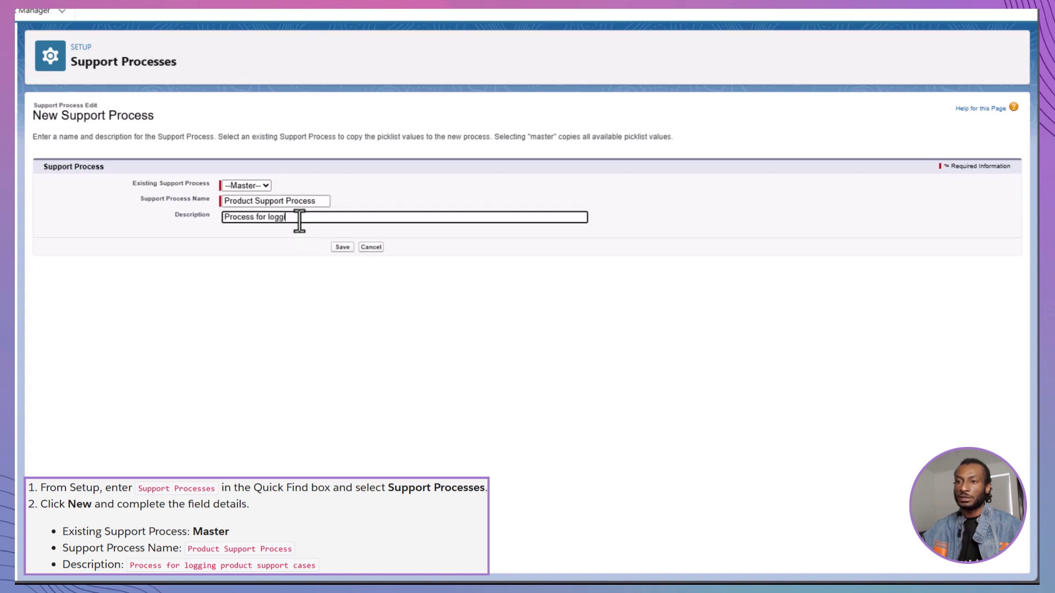
pyautogui.write('ng product support cases')
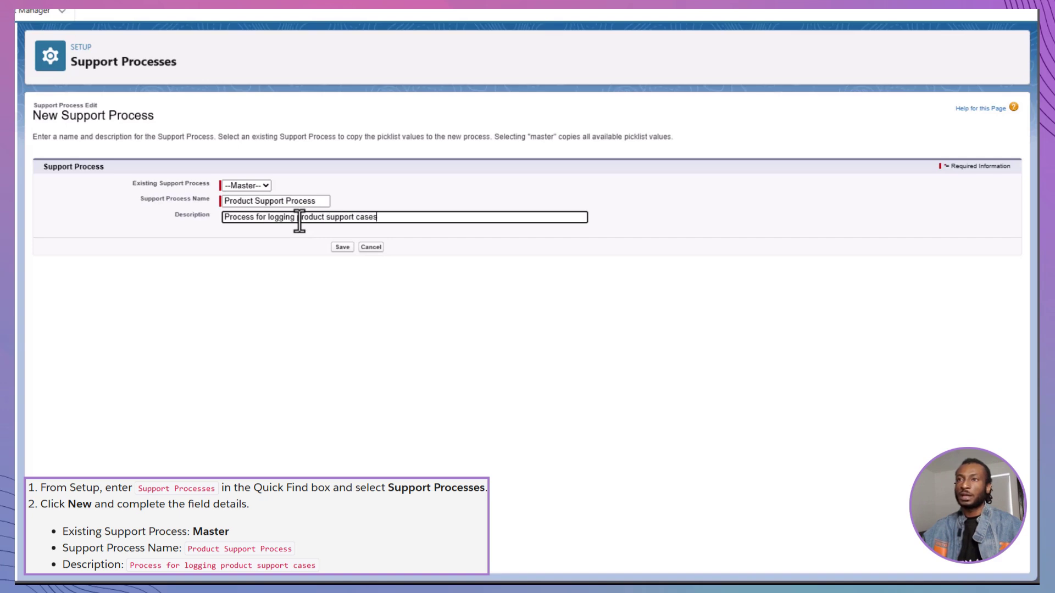
pyautogui.click(342, 248)
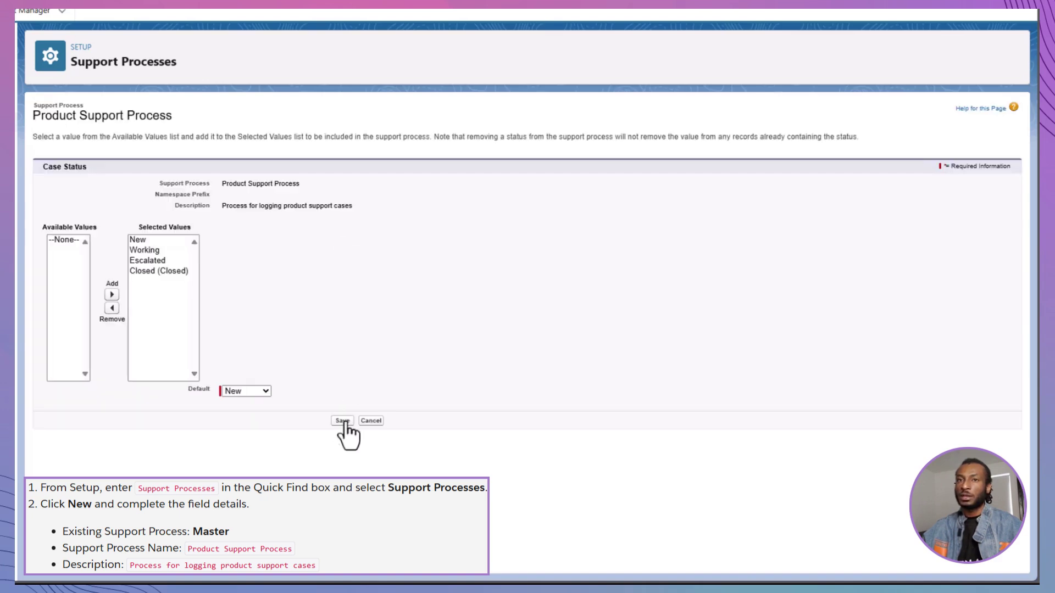
pyautogui.click(342, 420)
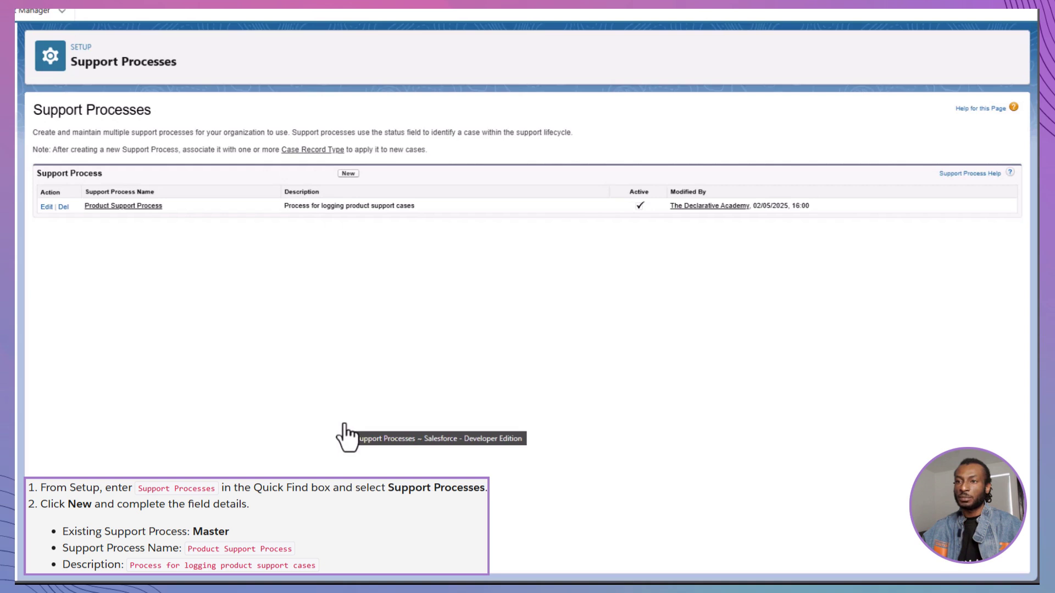
# Step: Create Inquiry Process from Master, described 'Process for logging Inquiry cases', and save its statuses
pyautogui.click(349, 174)
pyautogui.click(318, 186)
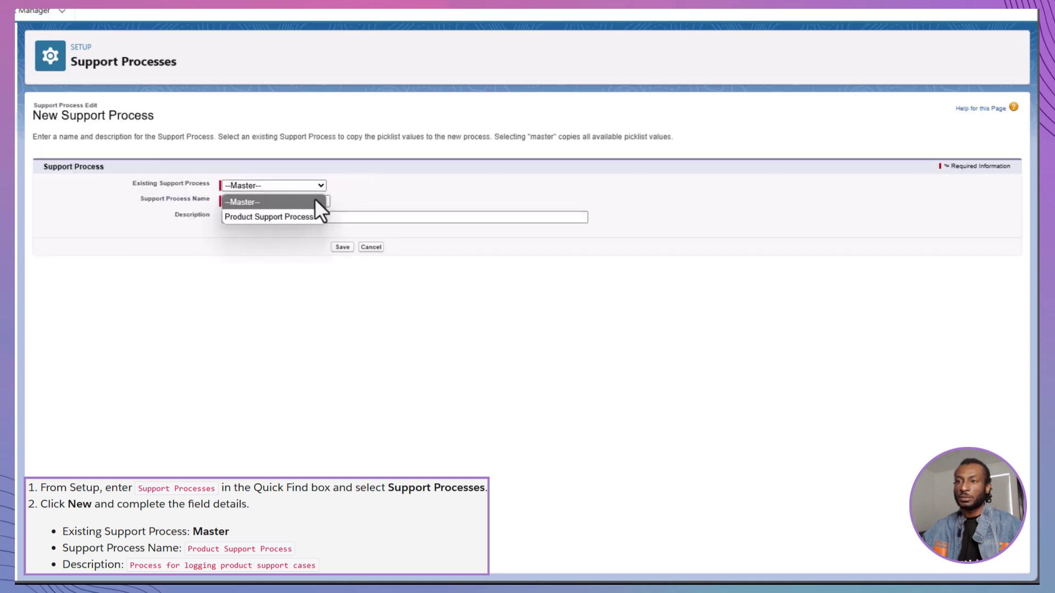
pyautogui.click(316, 202)
pyautogui.click(315, 202)
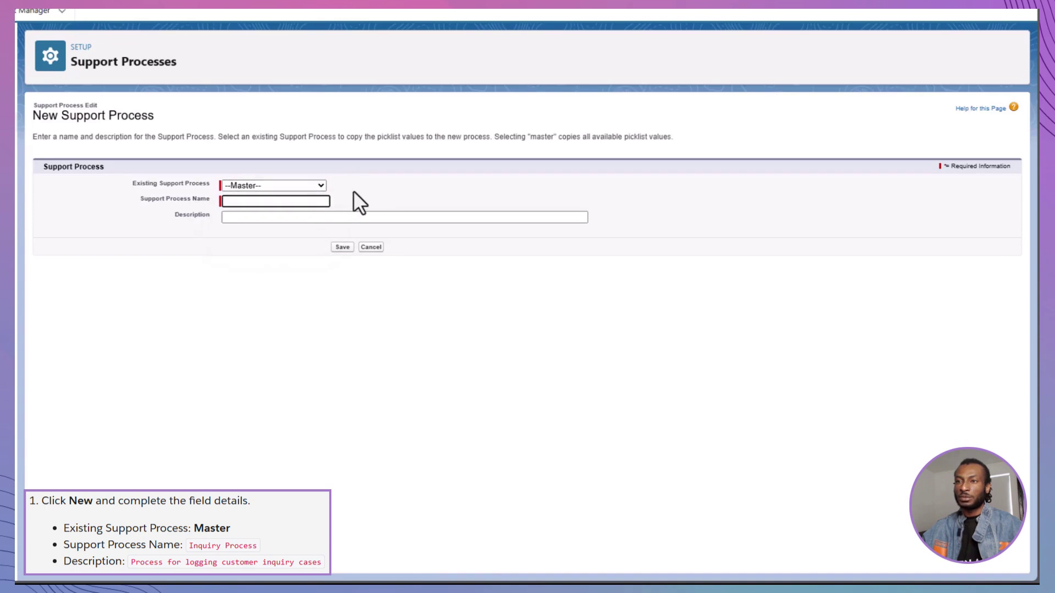
pyautogui.write('Inquiry ')
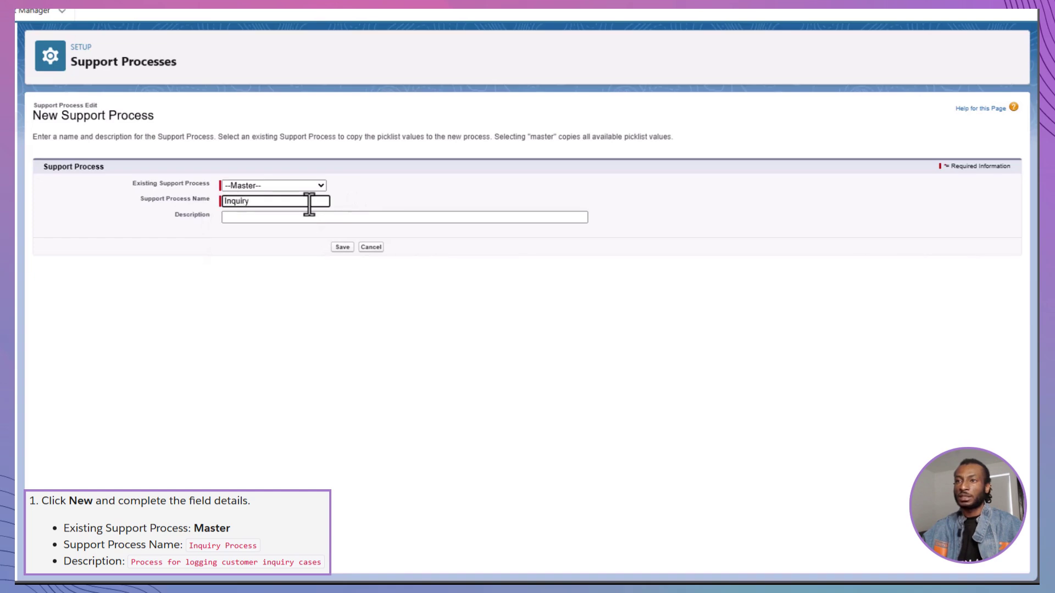
pyautogui.write('Process')
pyautogui.click(305, 217)
pyautogui.write('Process')
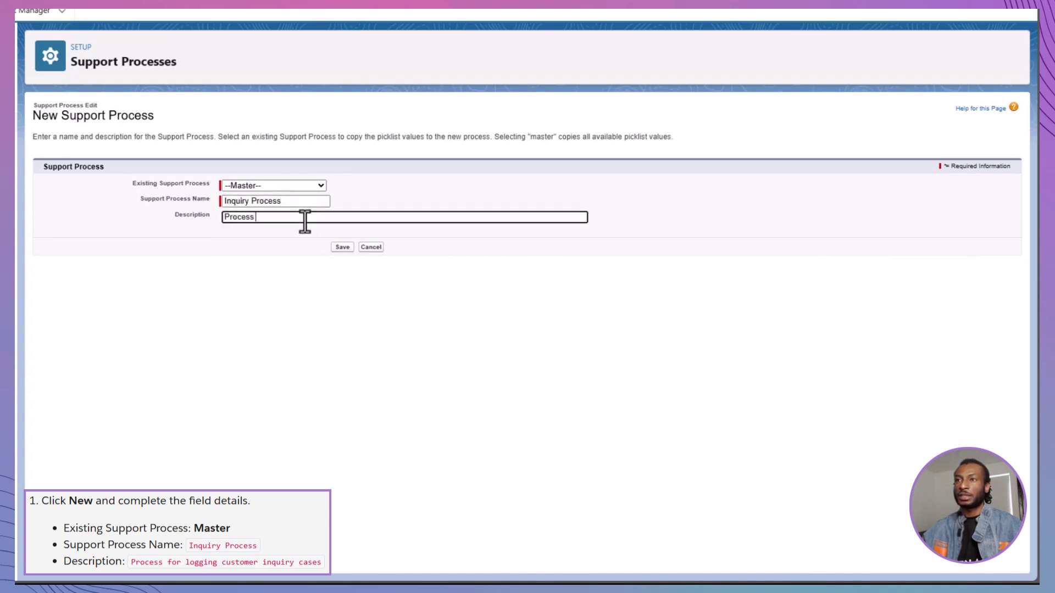
pyautogui.write(' for logging In')
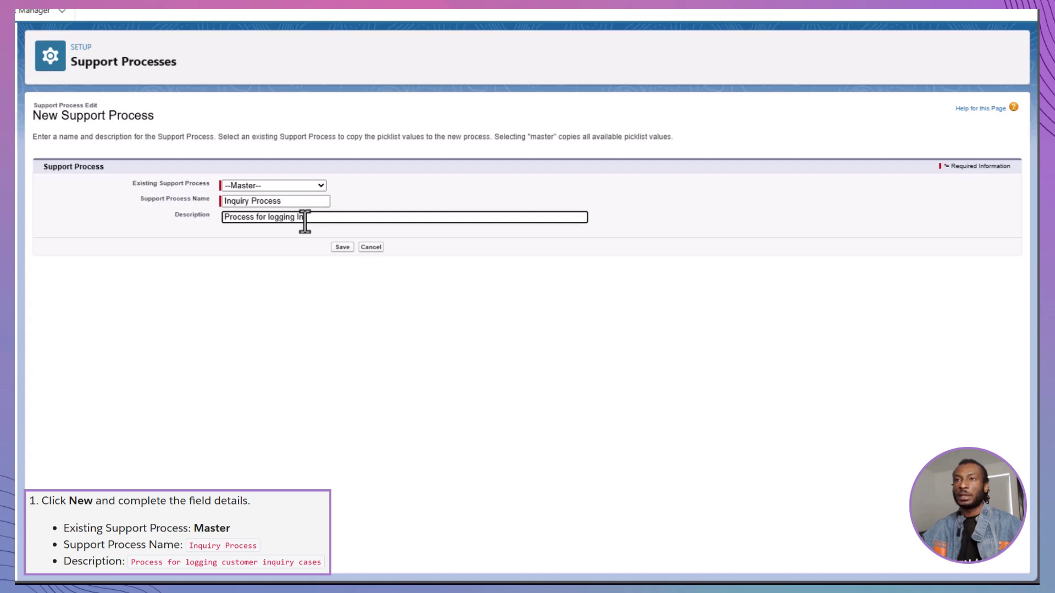
pyautogui.write('quiry process')
pyautogui.press('BackSpace')
pyautogui.press('BackSpace')
pyautogui.press('BackSpace')
pyautogui.press('BackSpace')
pyautogui.press('BackSpace')
pyautogui.press('BackSpace')
pyautogui.press('BackSpace')
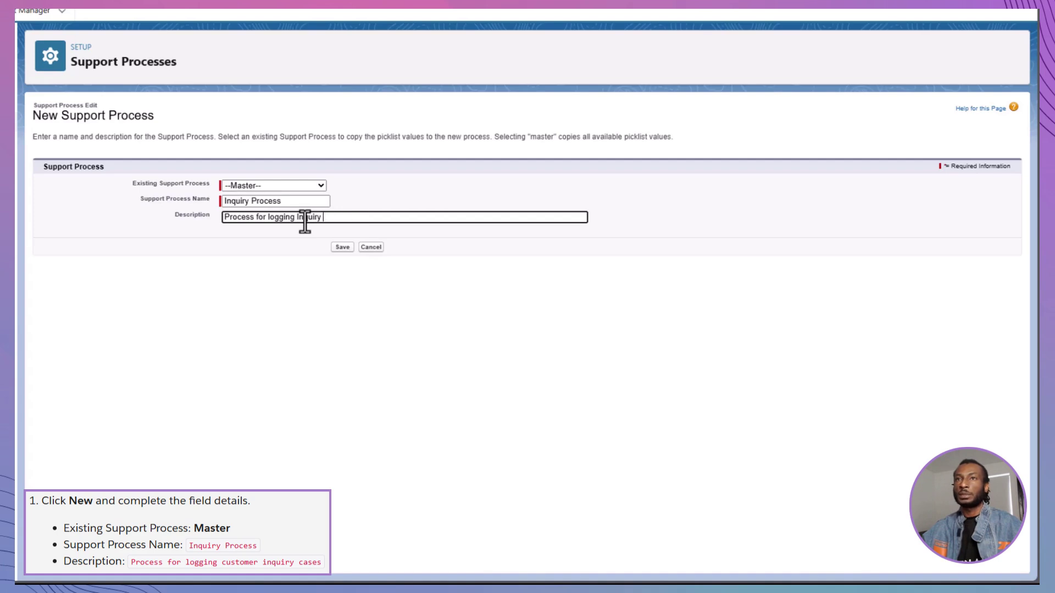
pyautogui.write('cases')
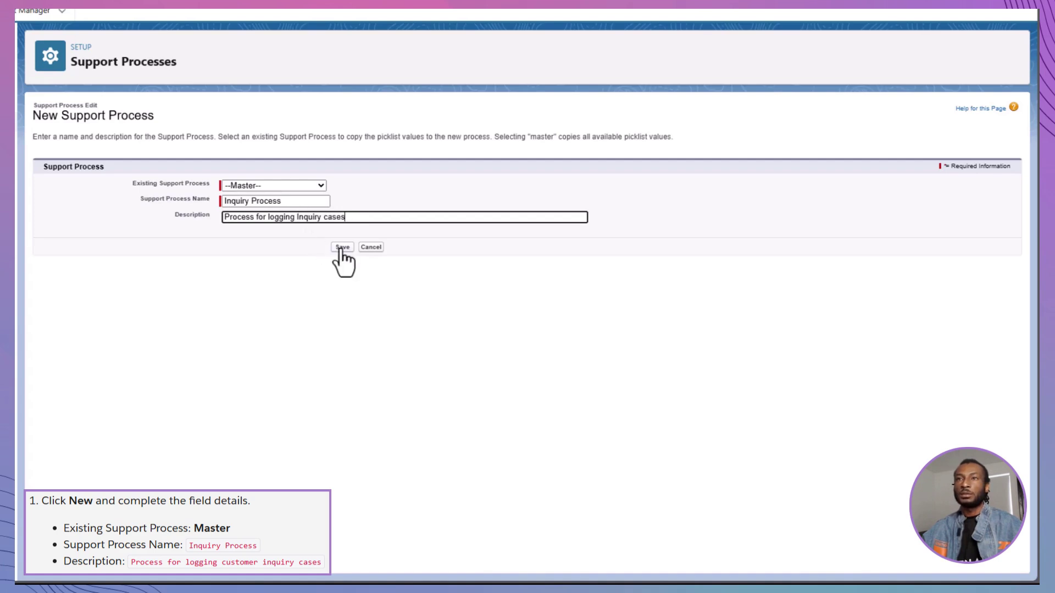
pyautogui.click(342, 249)
pyautogui.click(341, 420)
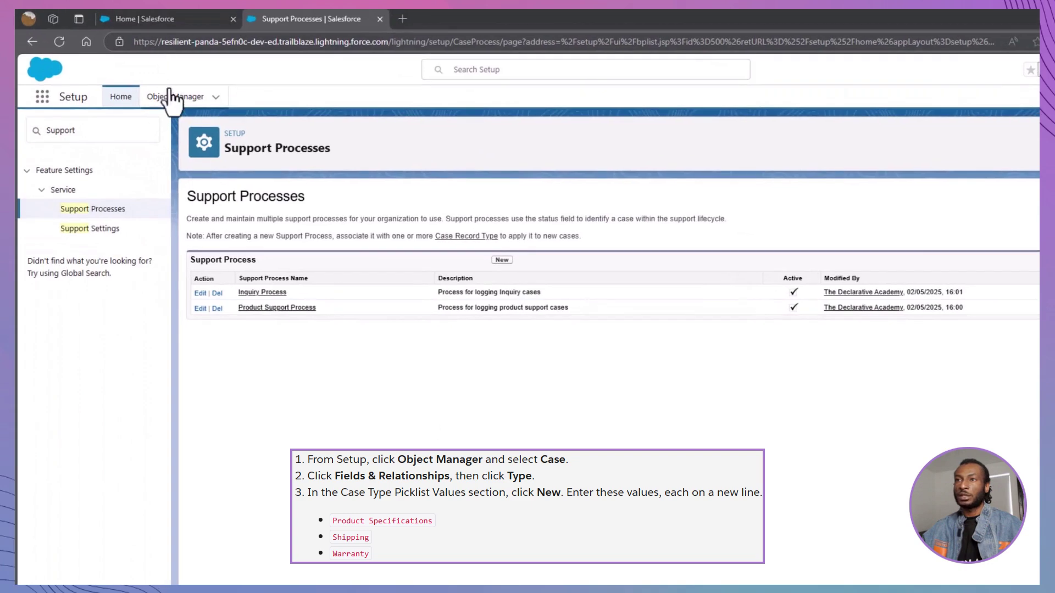
# Step: Navigate in Object Manager to the Case object's Type field
pyautogui.click(170, 99)
pyautogui.scroll(-6, 154, 198)
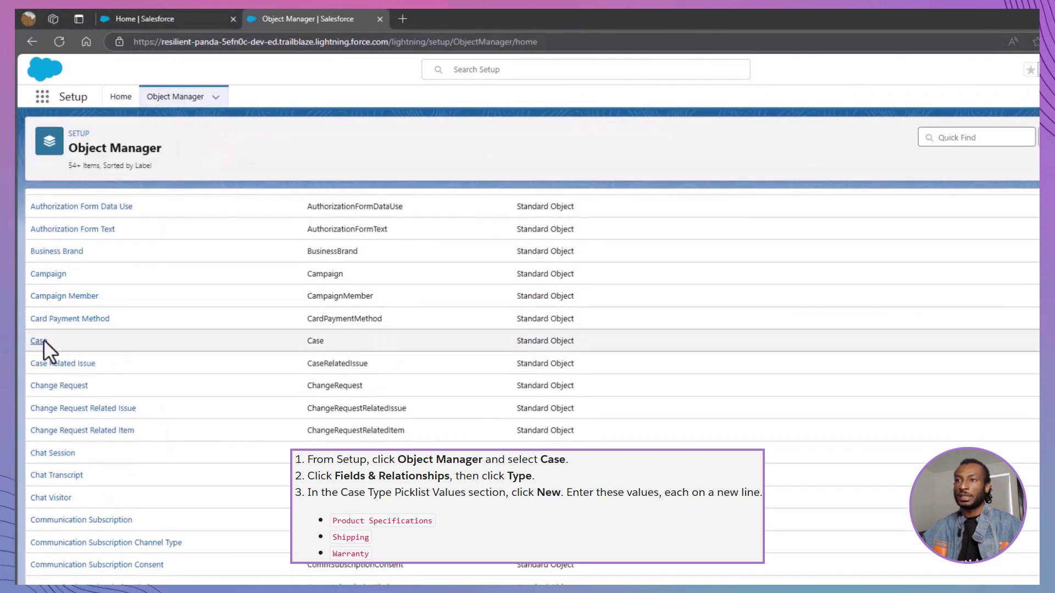
pyautogui.click(43, 341)
pyautogui.click(118, 219)
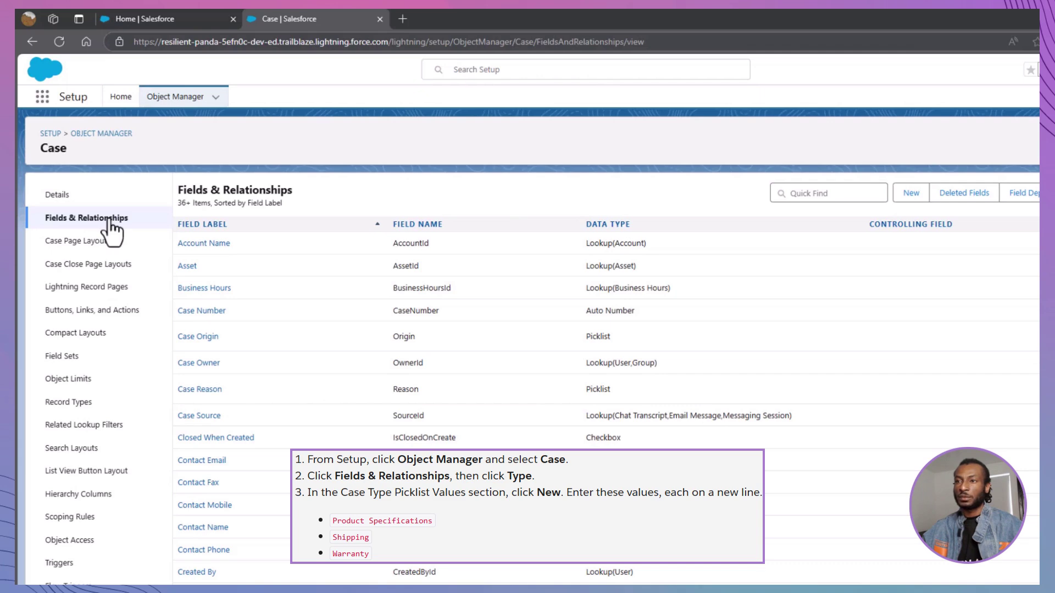
pyautogui.scroll(-10, 254, 322)
pyautogui.click(187, 322)
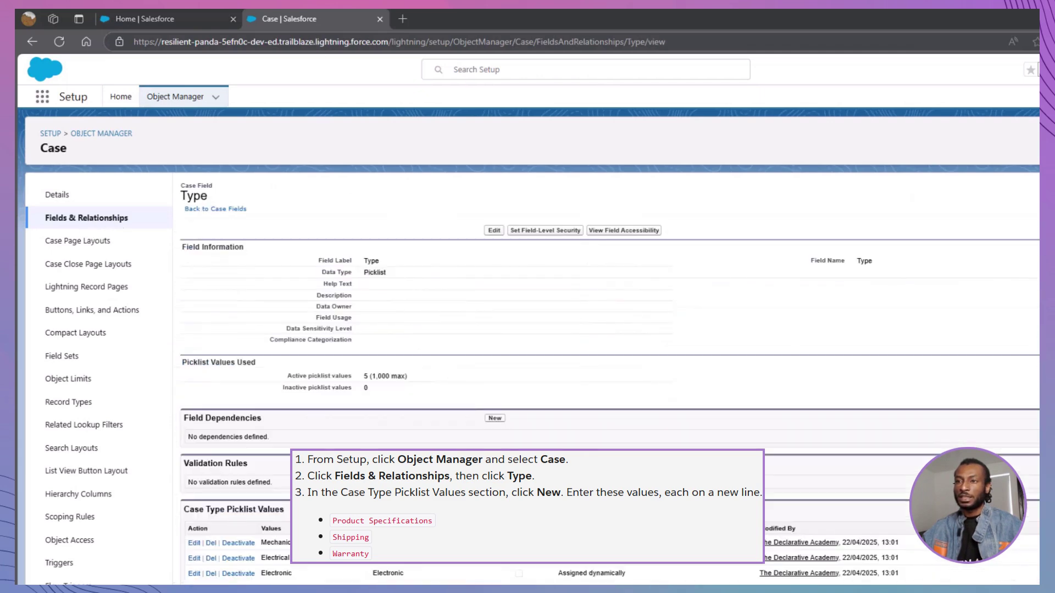
# Step: Add Product Specifications, Shipping and Warranty as new Type picklist values and save
pyautogui.click(481, 509)
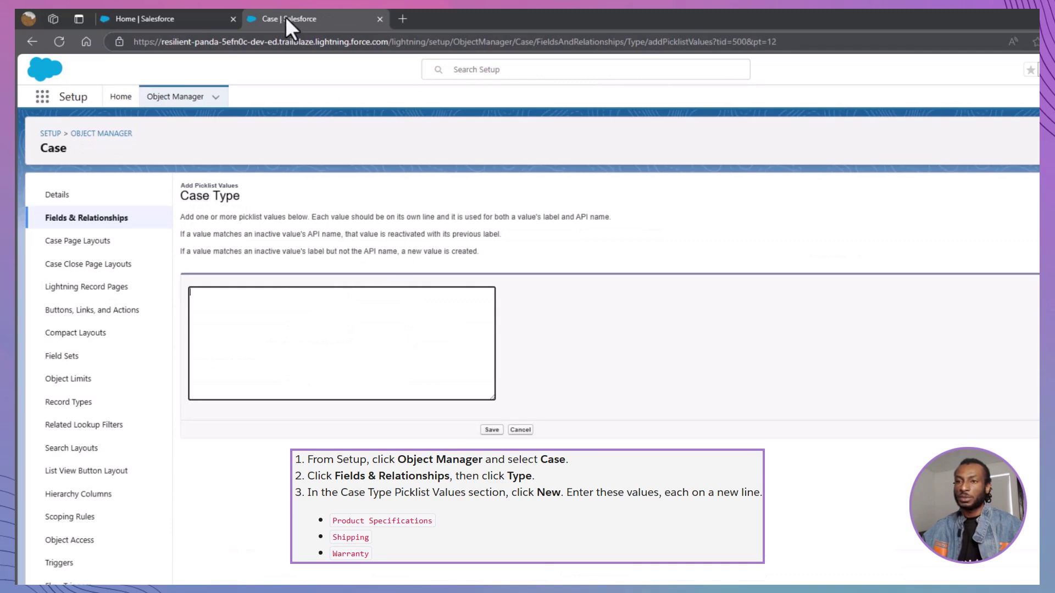
pyautogui.click(273, 300)
pyautogui.write('Product Specifications Shipping Warranty')
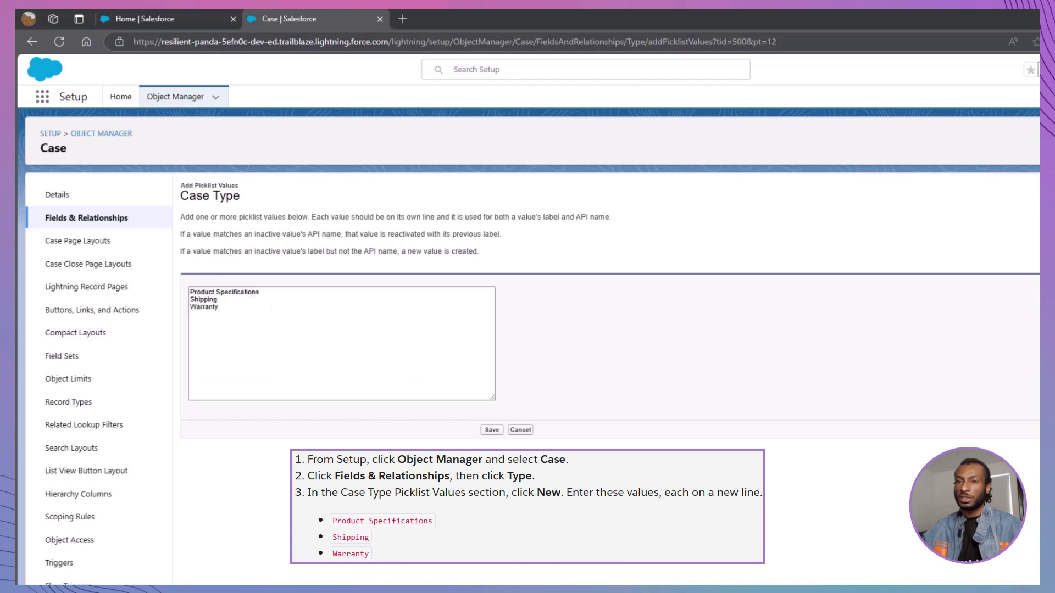
pyautogui.click(492, 431)
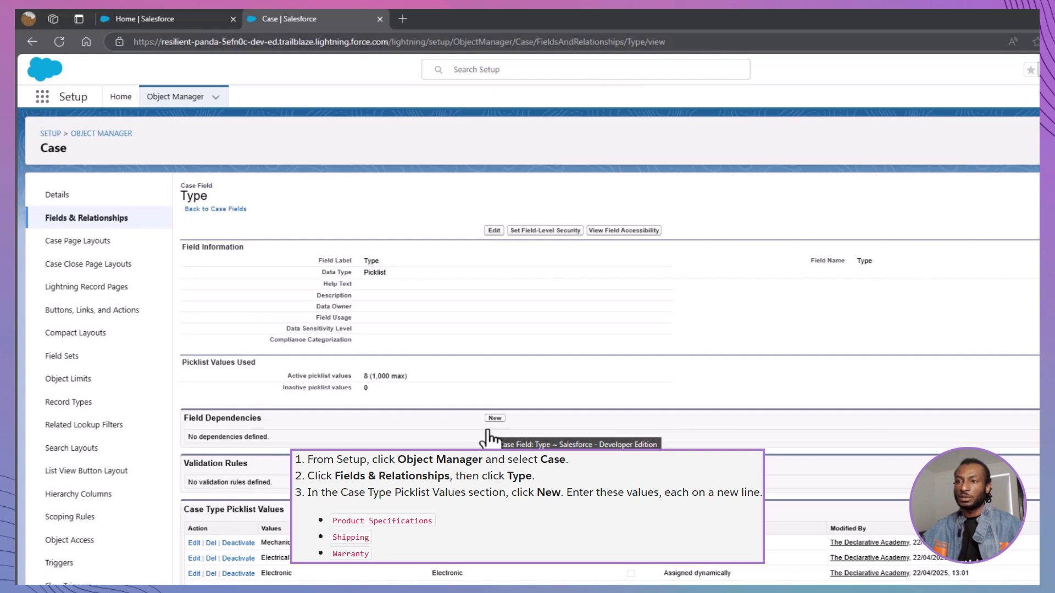
pyautogui.scroll(-1, 488, 438)
pyautogui.scroll(1, 489, 438)
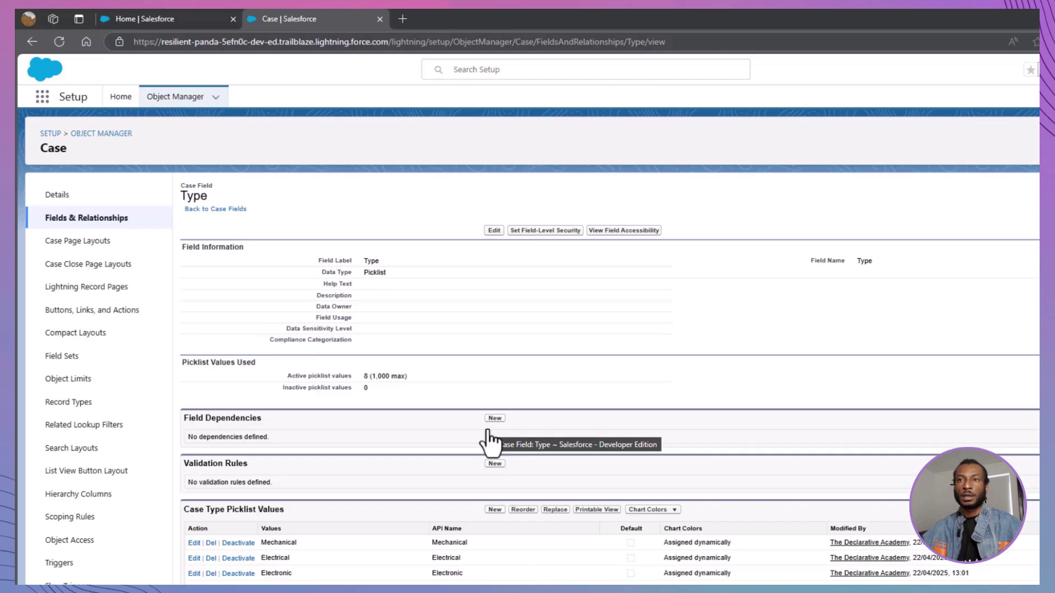
pyautogui.scroll(-1, 489, 438)
pyautogui.scroll(1, 488, 430)
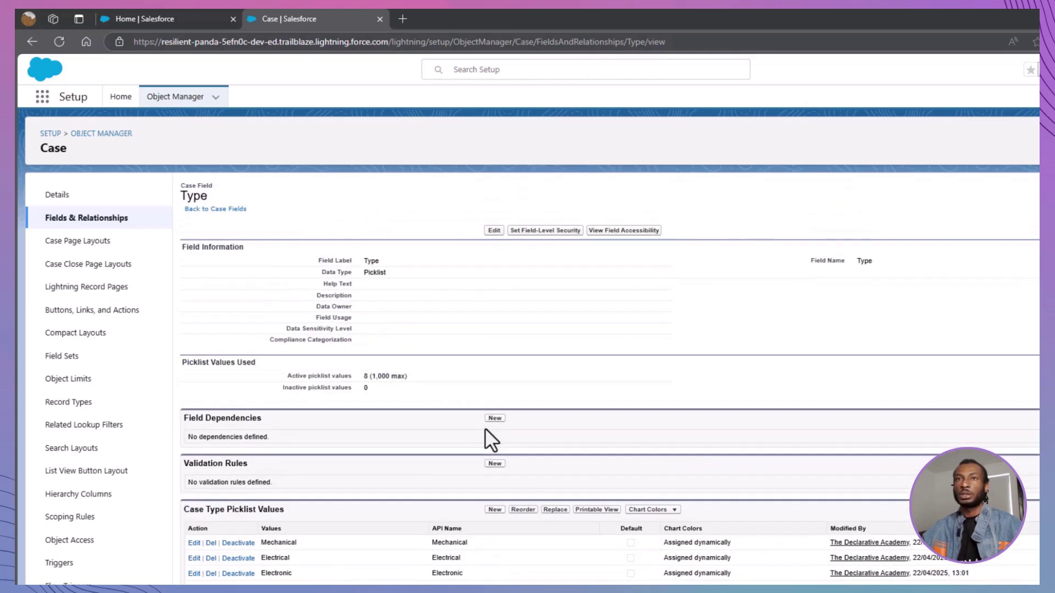
# Step: Start a new Case record type labelled Product Support using Product Support Process
pyautogui.click(147, 404)
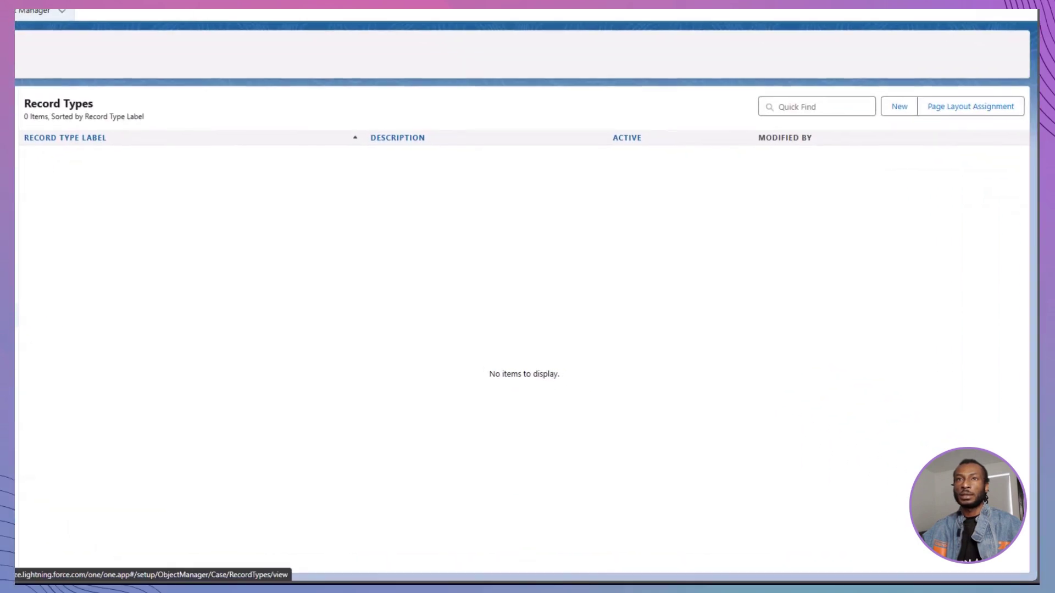
pyautogui.click(1025, 177)
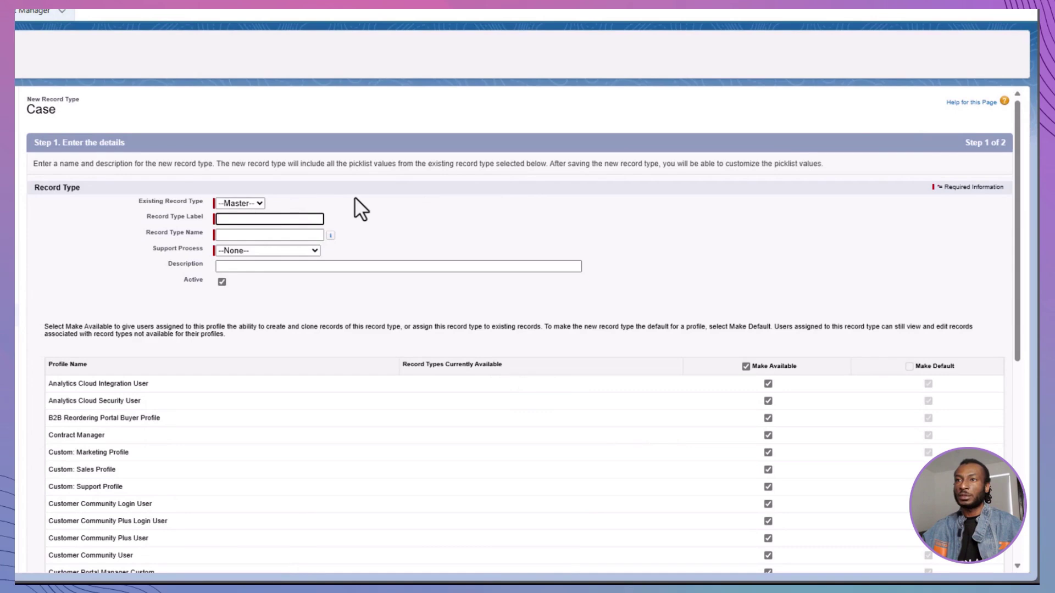
pyautogui.write('P')
pyautogui.press('BackSpace')
pyautogui.write('Product Support')
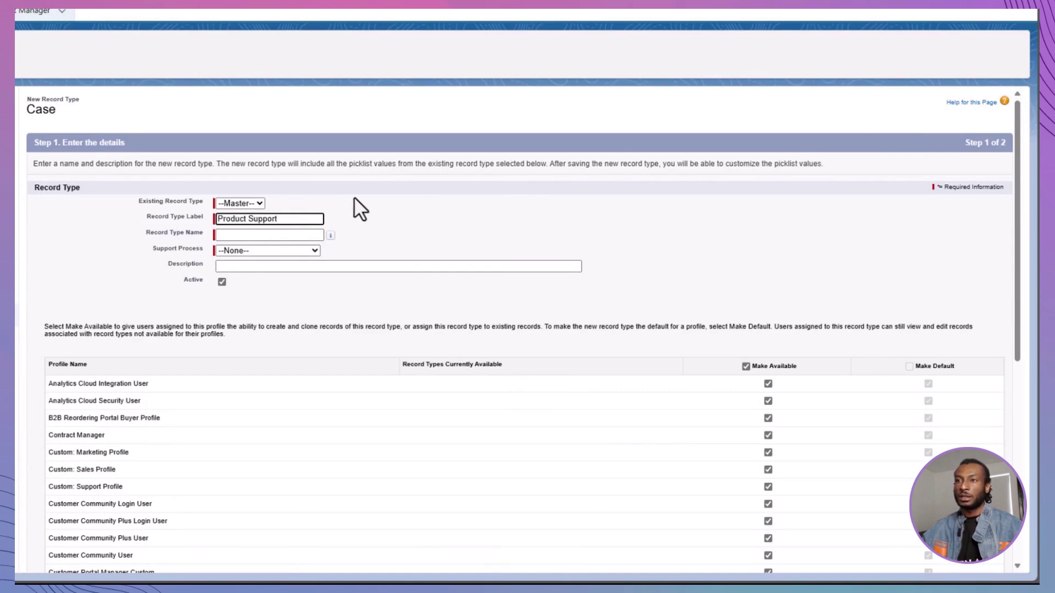
pyautogui.press('Tab')
pyautogui.click(301, 251)
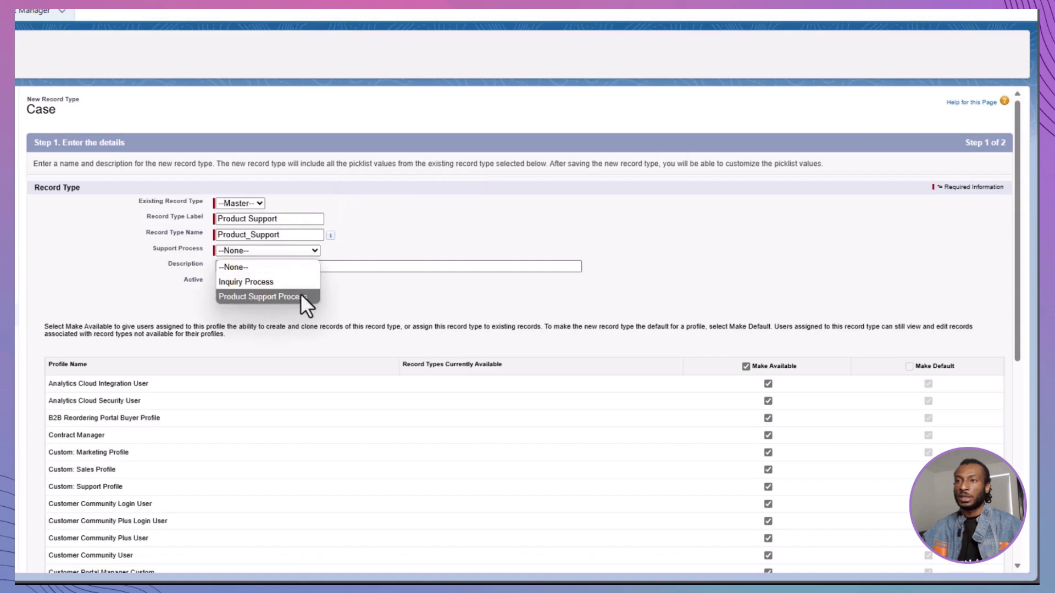
pyautogui.click(301, 295)
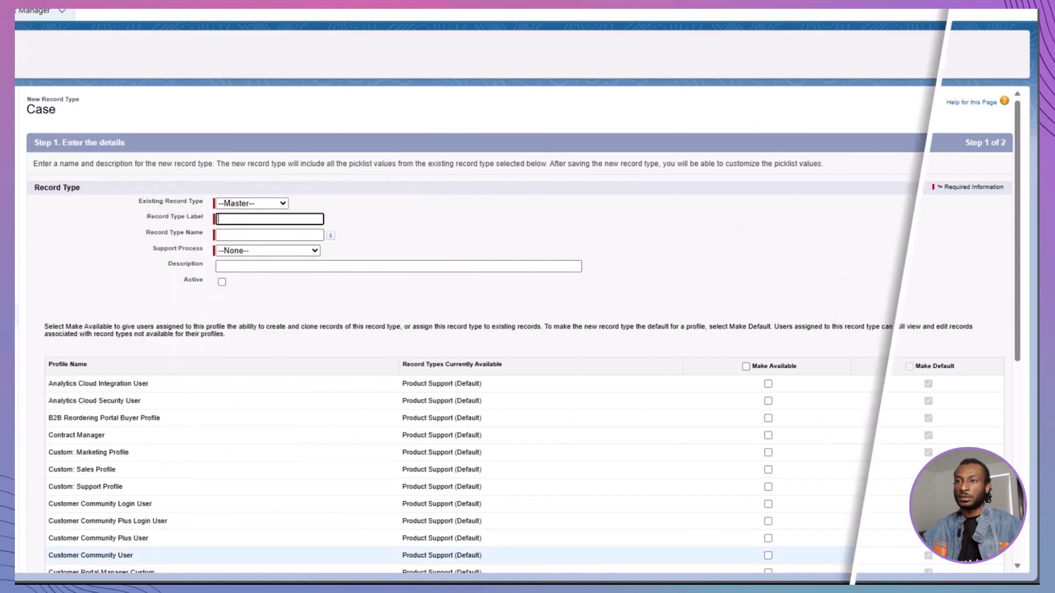
# Step: Label the record type Customer Inquiry with Inquiry Process, available to every profile
pyautogui.write('Customer Inquiry')
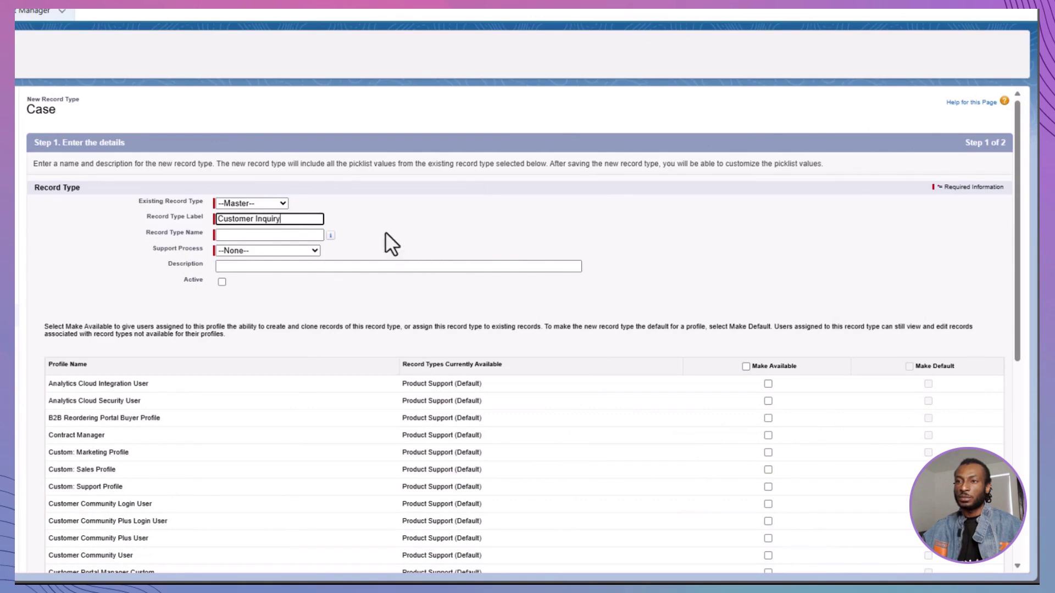
pyautogui.press('Tab')
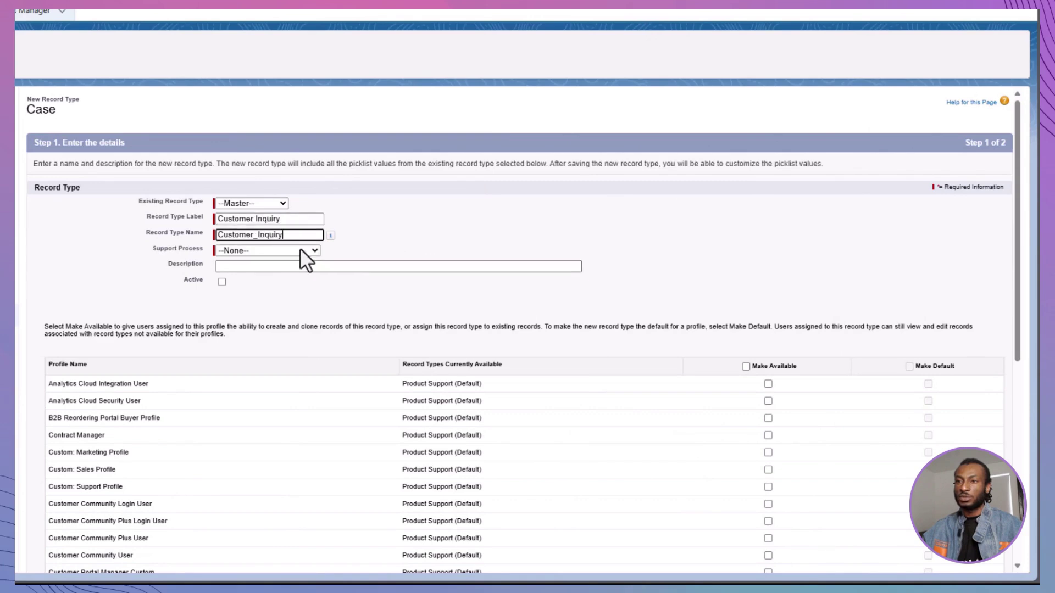
pyautogui.click(300, 250)
pyautogui.click(307, 281)
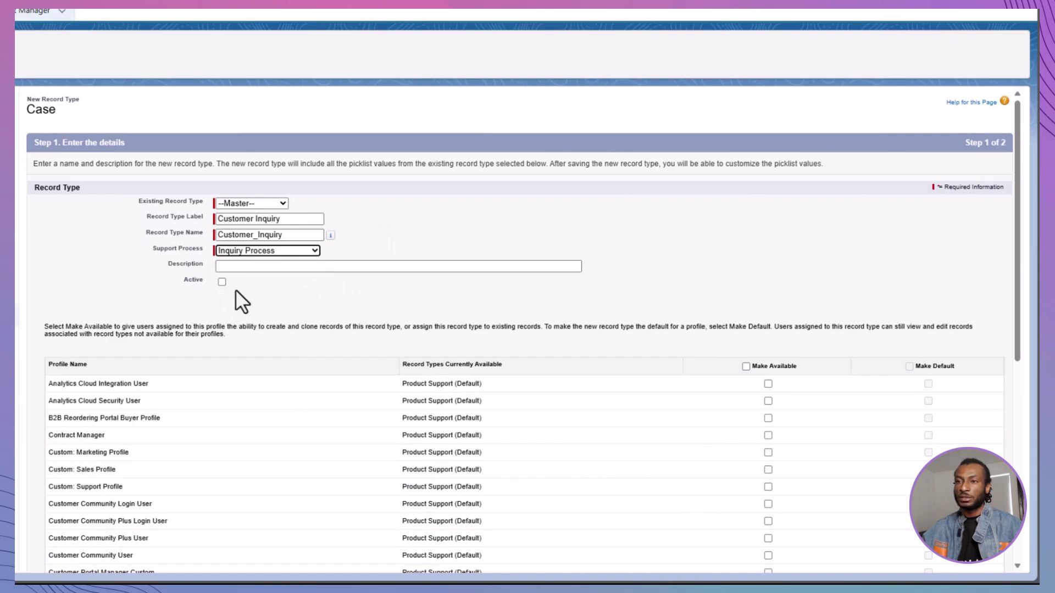
pyautogui.scroll(-6, 236, 289)
pyautogui.scroll(6, 235, 289)
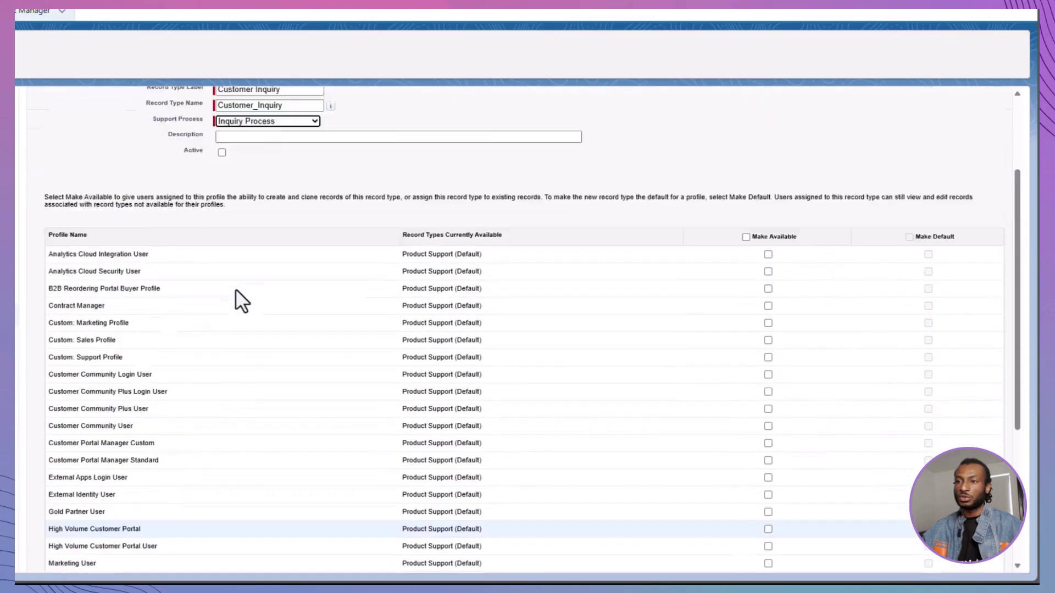
pyautogui.click(745, 305)
pyautogui.scroll(-6, 746, 307)
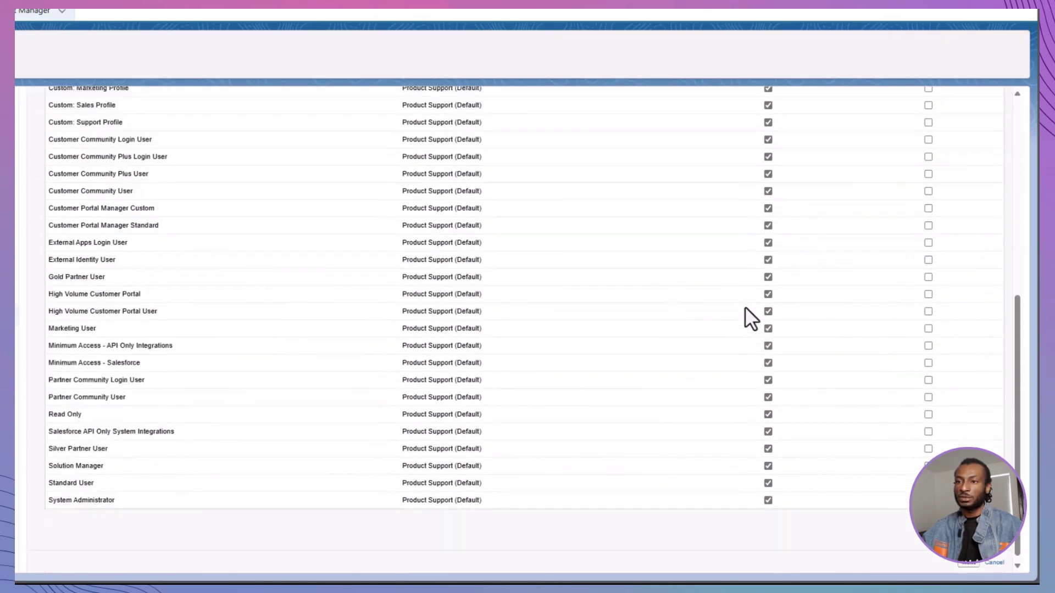
# Step: Assign Case Layout to all profiles for the Customer Inquiry record type
pyautogui.click(970, 571)
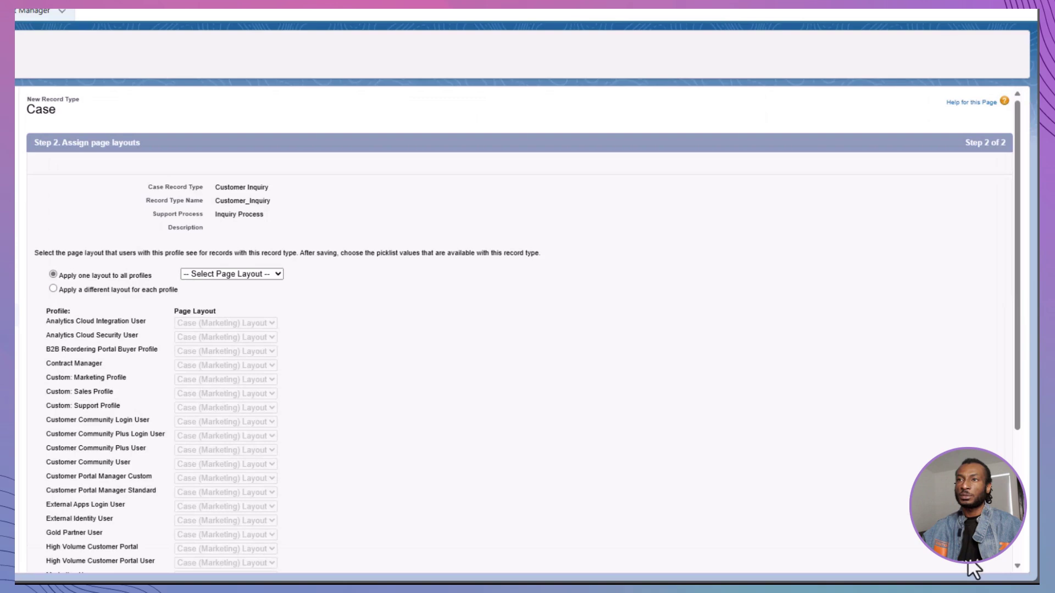
pyautogui.click(250, 274)
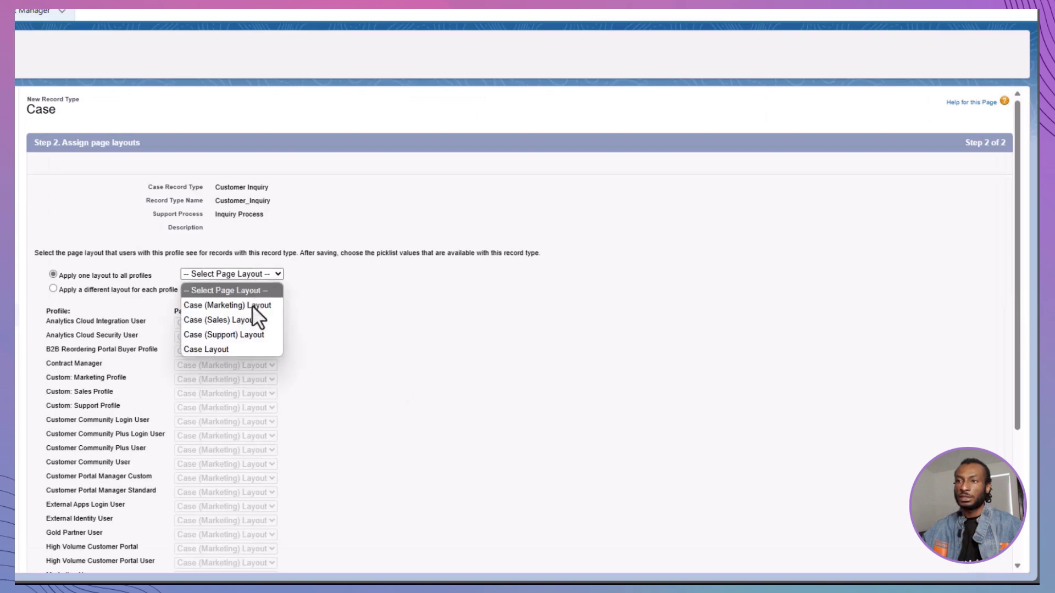
pyautogui.click(245, 339)
pyautogui.click(247, 274)
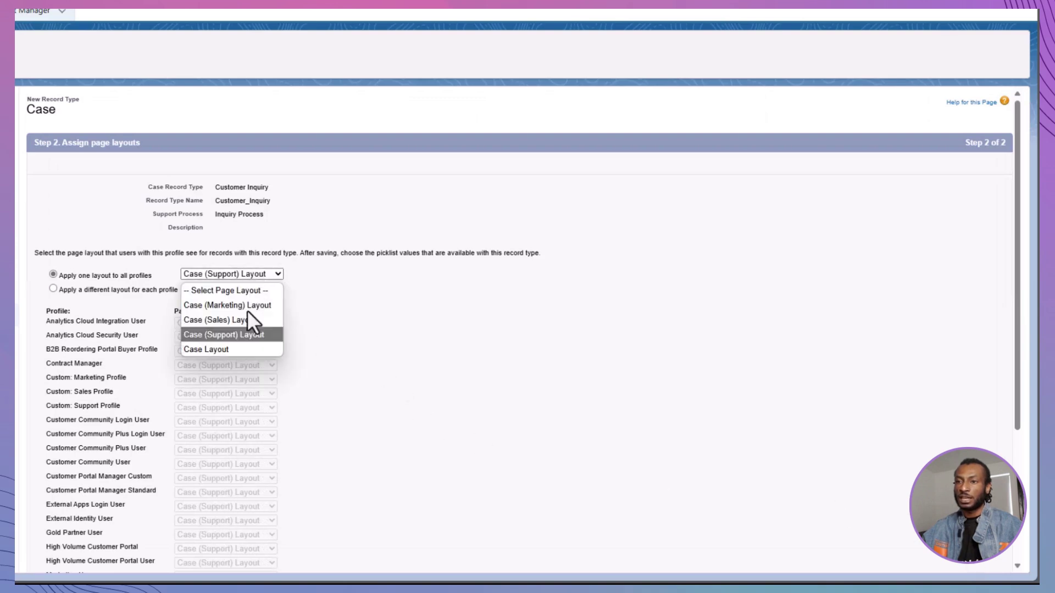
pyautogui.click(249, 348)
pyautogui.scroll(-3, 285, 336)
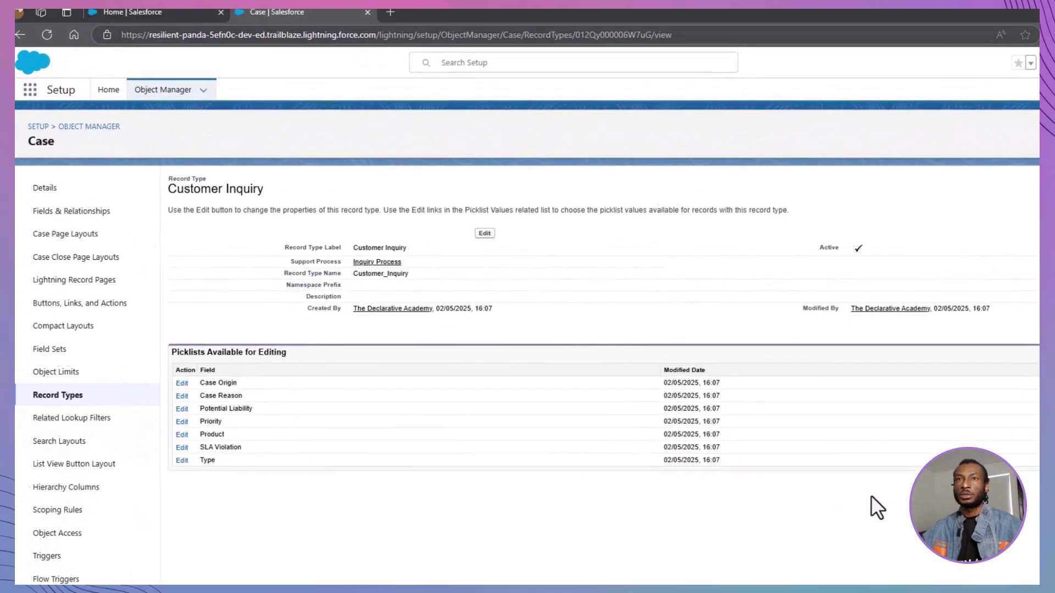
# Step: Via Quick Find 'Esca', create an active escalation rule 'Unresolved 48 hours' and open it
pyautogui.hotkey('alt', 'Left')
pyautogui.click(108, 90)
pyautogui.click(90, 127)
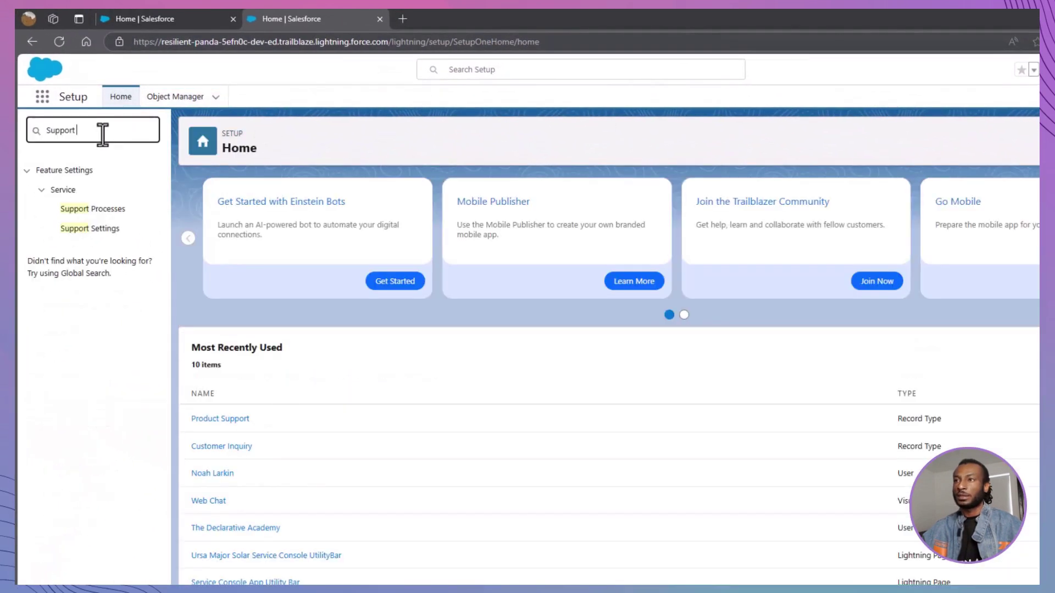
pyautogui.hotkey('ctrl', 'a')
pyautogui.write('Esc')
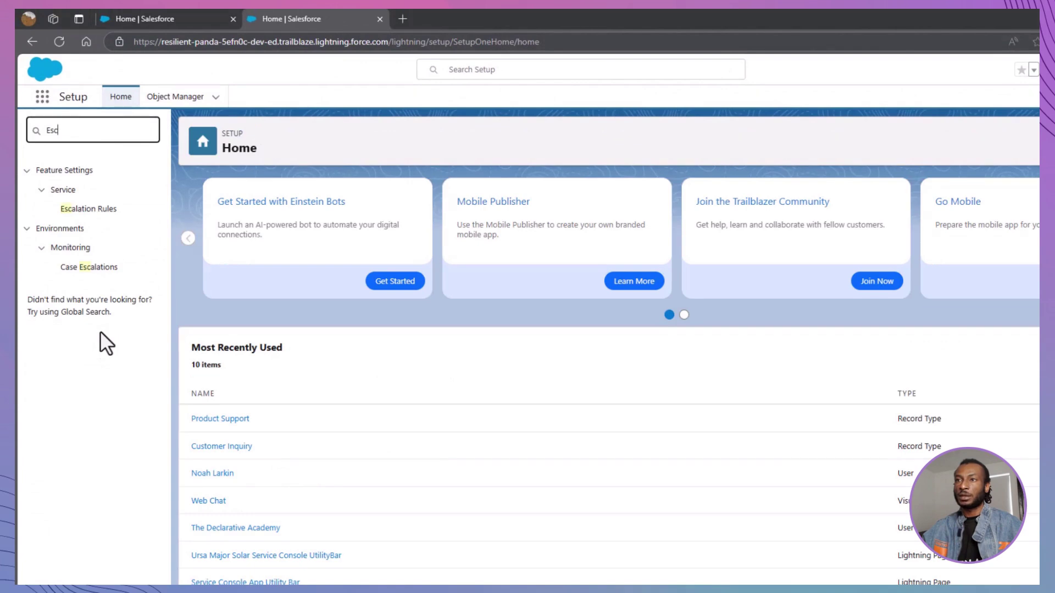
pyautogui.write('a')
pyautogui.click(83, 210)
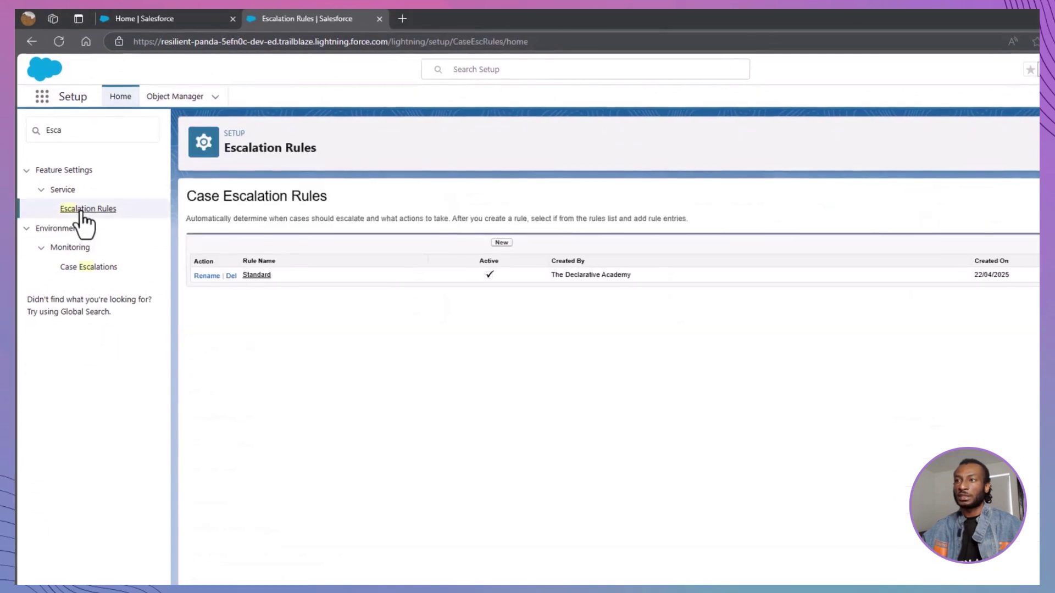
pyautogui.click(501, 243)
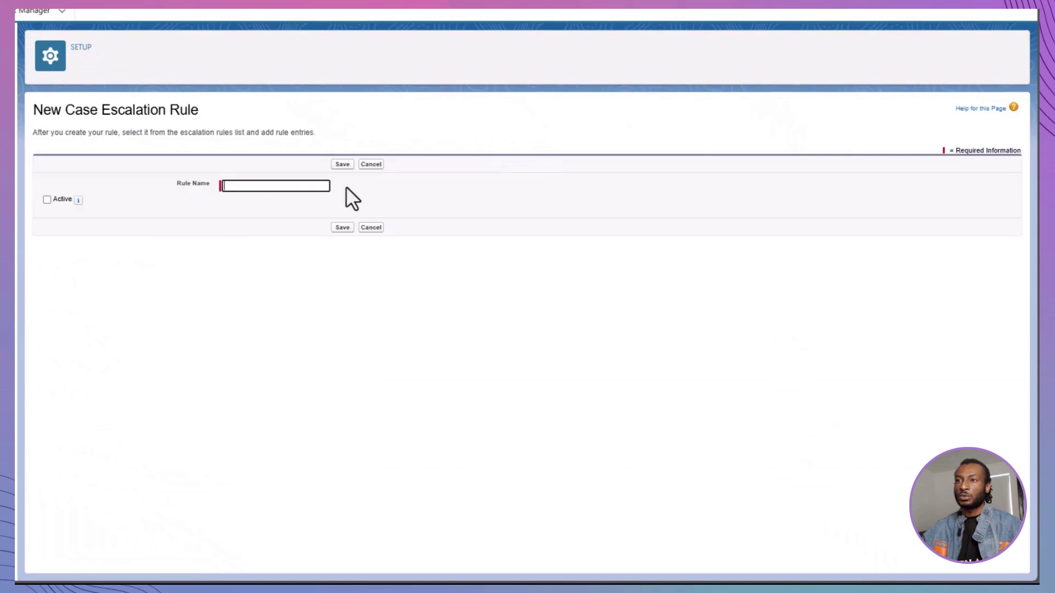
pyautogui.write('Unresolved 4')
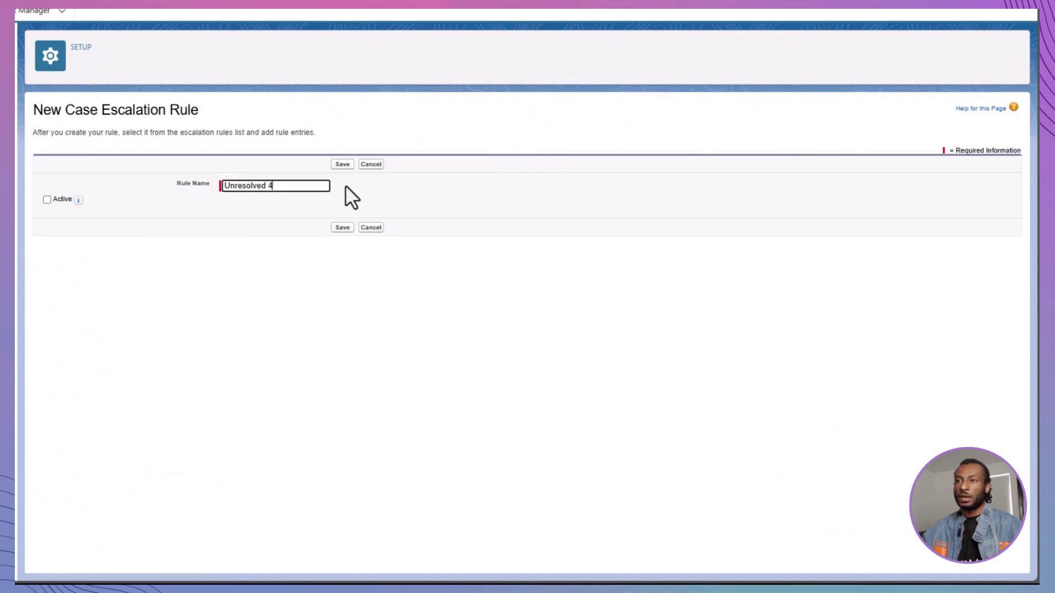
pyautogui.write('8 hours')
pyautogui.click(46, 199)
pyautogui.click(342, 227)
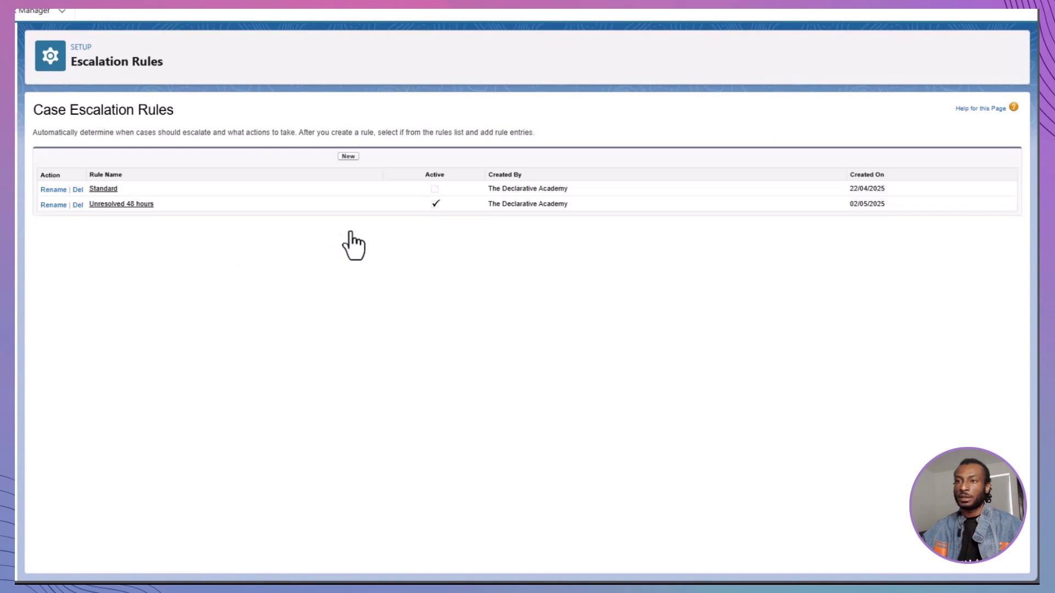
pyautogui.click(126, 204)
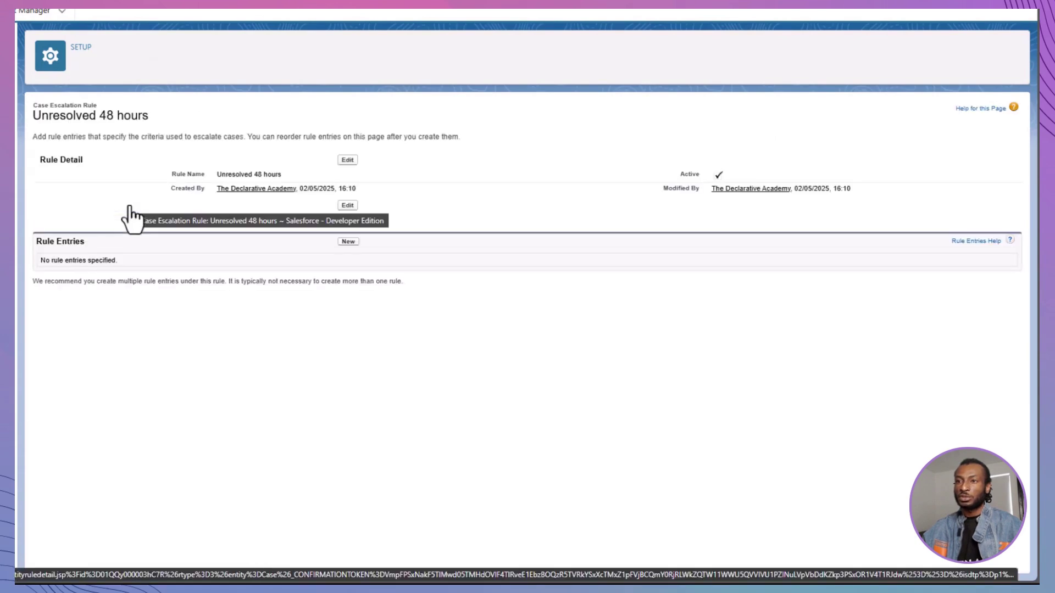
# Step: Add a rule entry with criteria Case: Status not equal to Closed
pyautogui.click(347, 242)
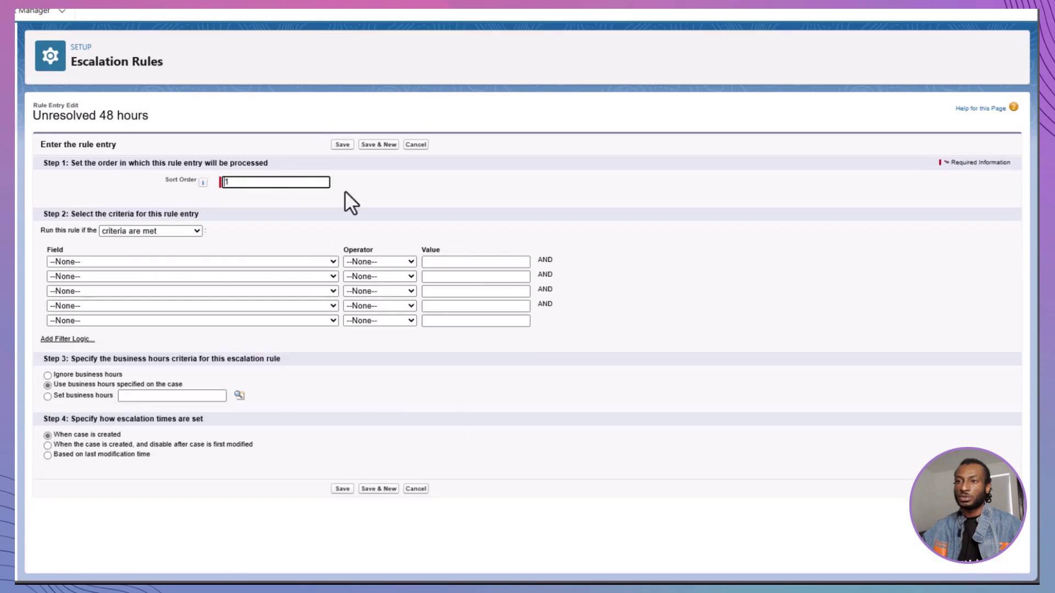
pyautogui.click(300, 261)
pyautogui.scroll(-5, 285, 358)
pyautogui.click(260, 468)
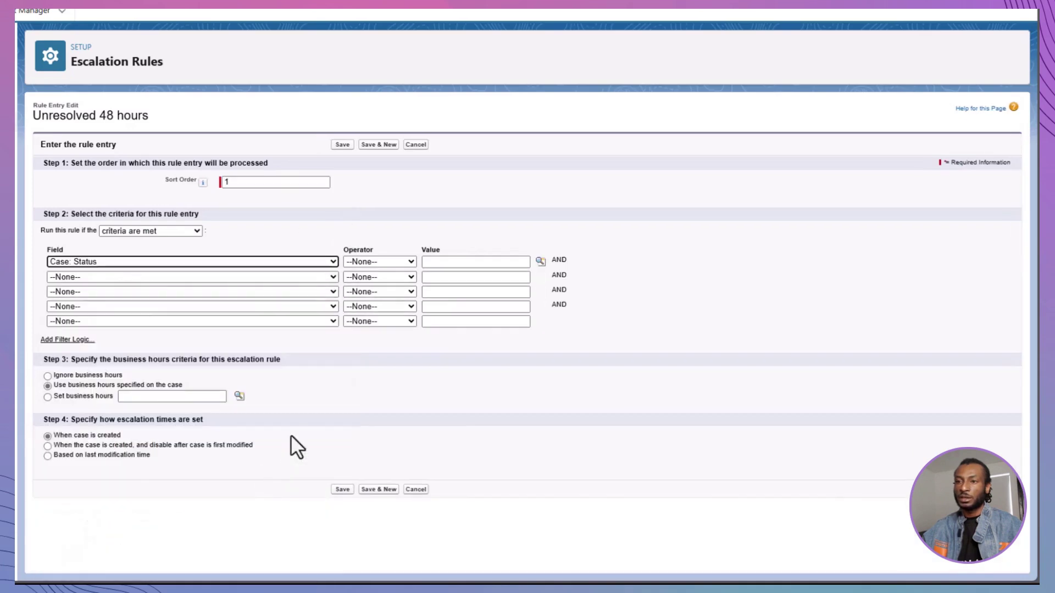
pyautogui.click(379, 261)
pyautogui.click(393, 307)
pyautogui.click(541, 261)
pyautogui.click(0, 86)
pyautogui.click(59, 103)
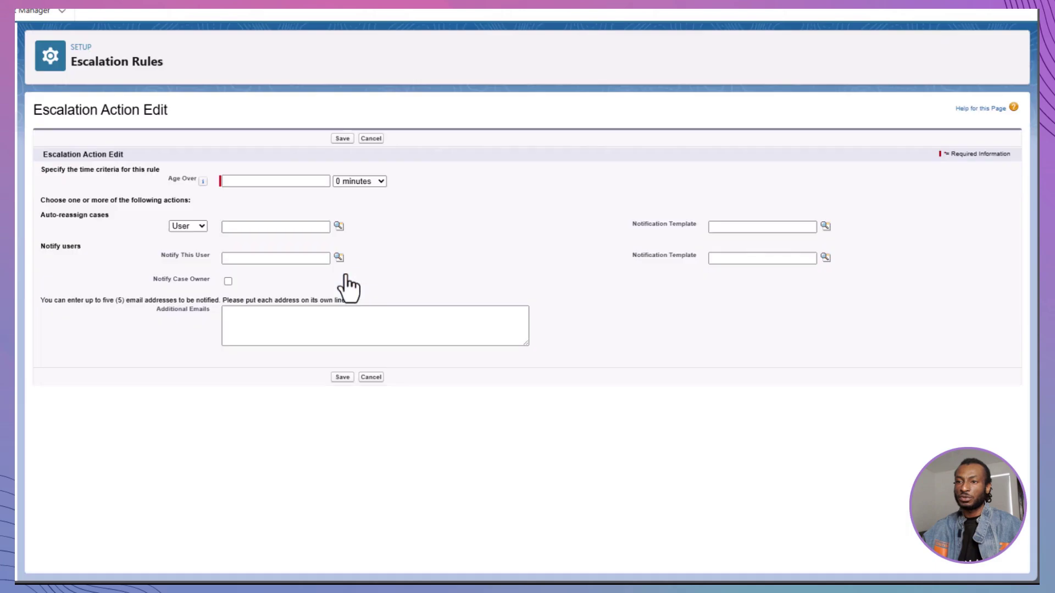
# Step: Add a 48-hour escalation action reassigning and notifying users with Sales: New Customer Email, notifying the owner too
pyautogui.click(323, 182)
pyautogui.write('48')
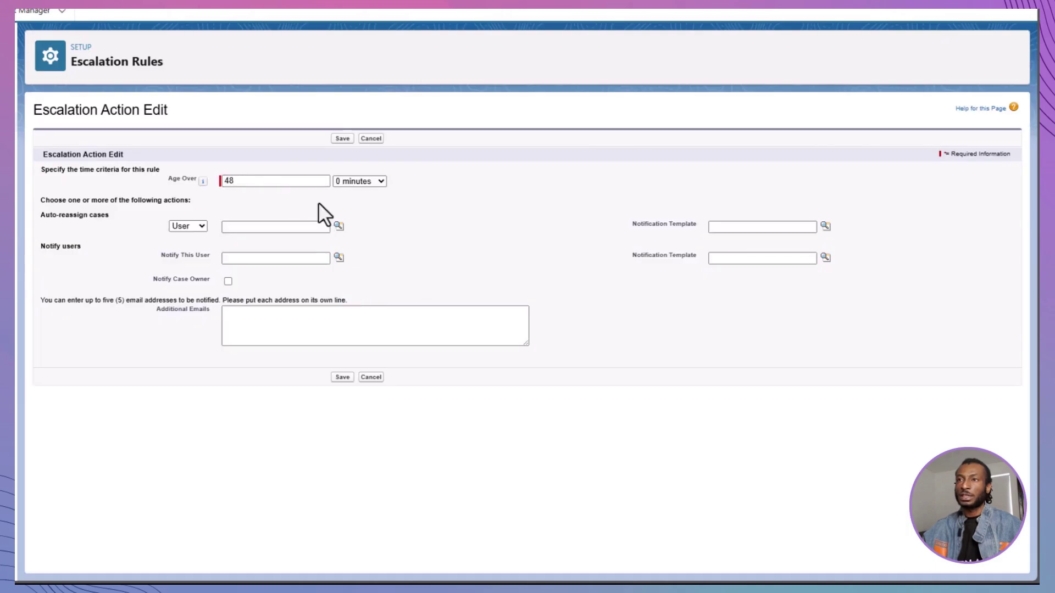
pyautogui.click(338, 225)
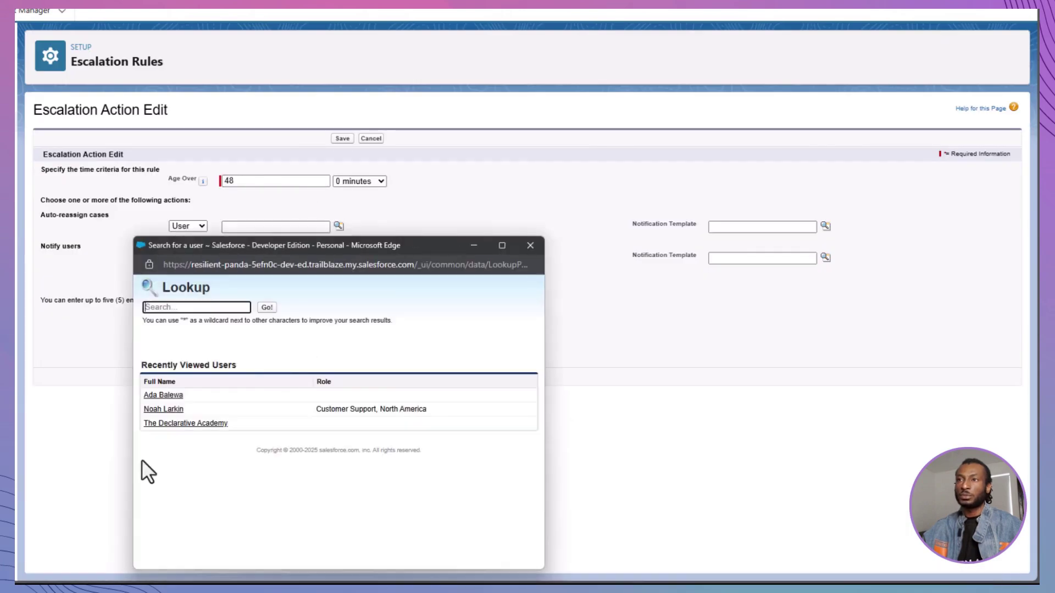
pyautogui.click(170, 420)
pyautogui.click(825, 226)
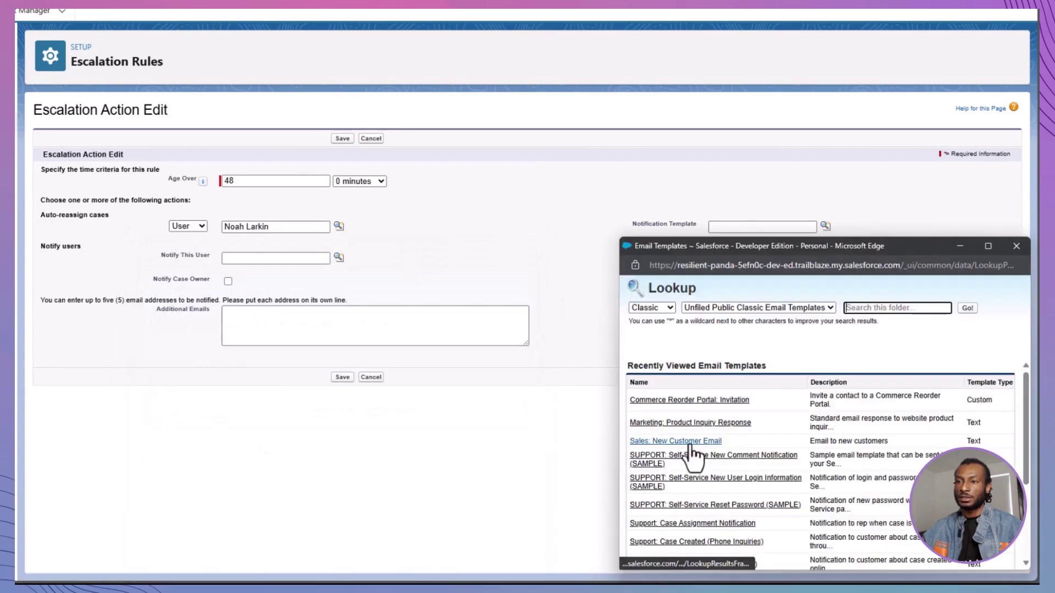
pyautogui.click(670, 372)
pyautogui.click(339, 257)
pyautogui.click(155, 419)
pyautogui.click(825, 257)
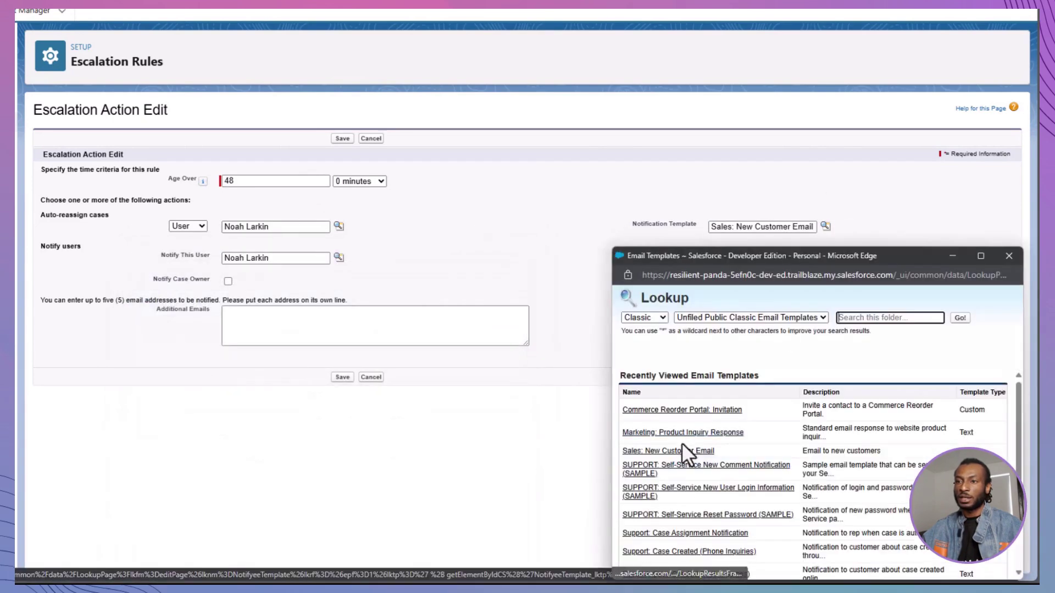
pyautogui.click(681, 446)
pyautogui.click(228, 281)
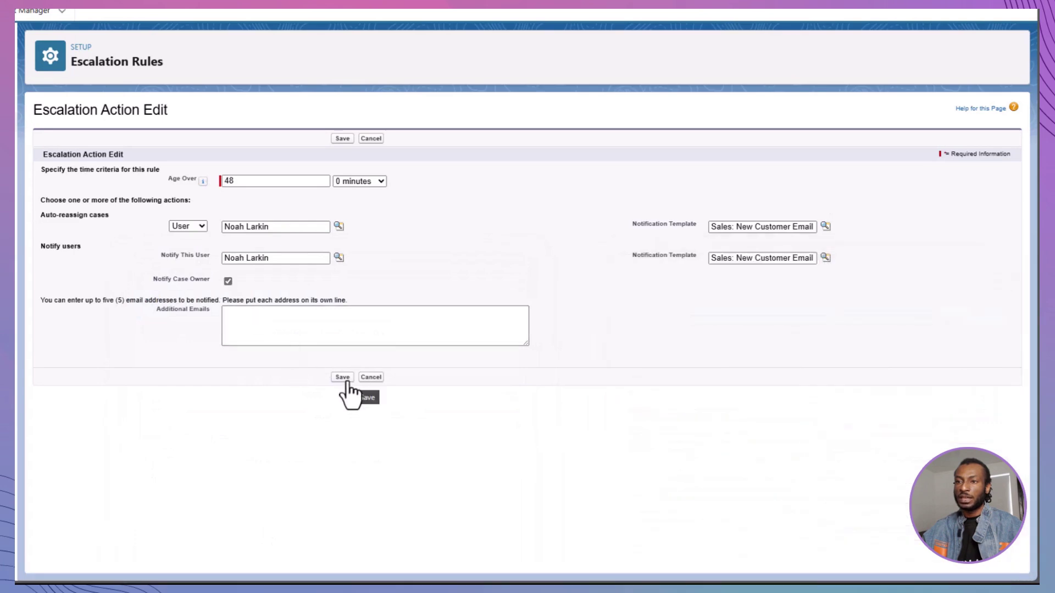
pyautogui.click(341, 378)
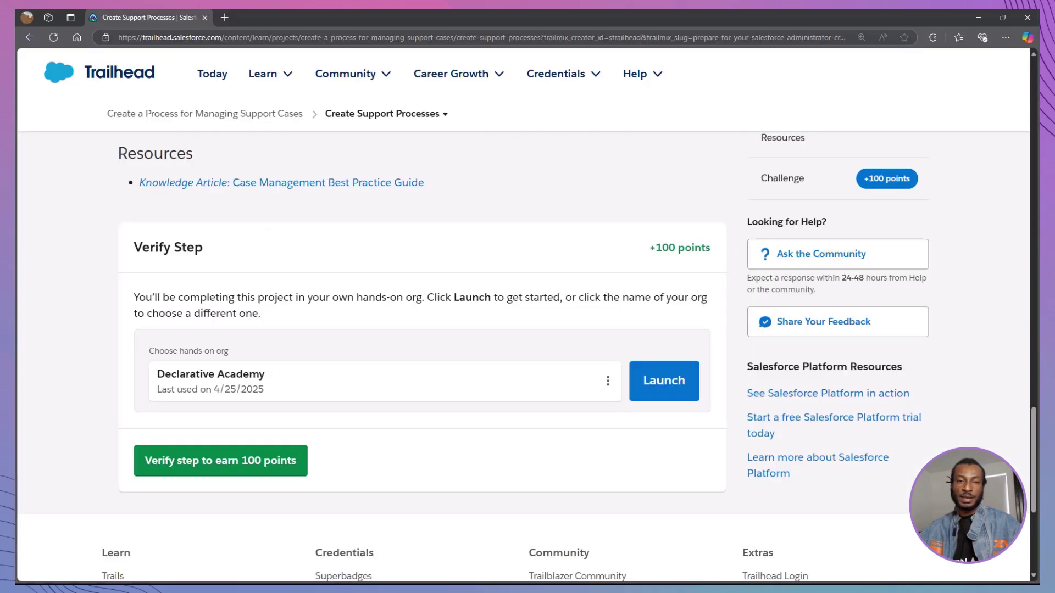
# Step: Verify the Create Support Processes step in Trailhead to earn 100 points
pyautogui.click(285, 471)
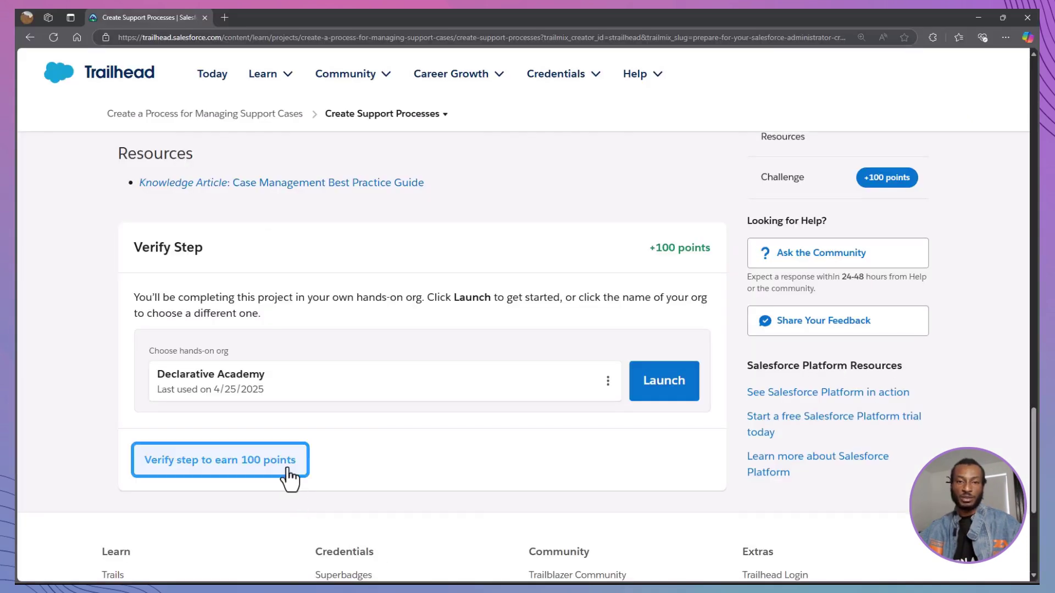